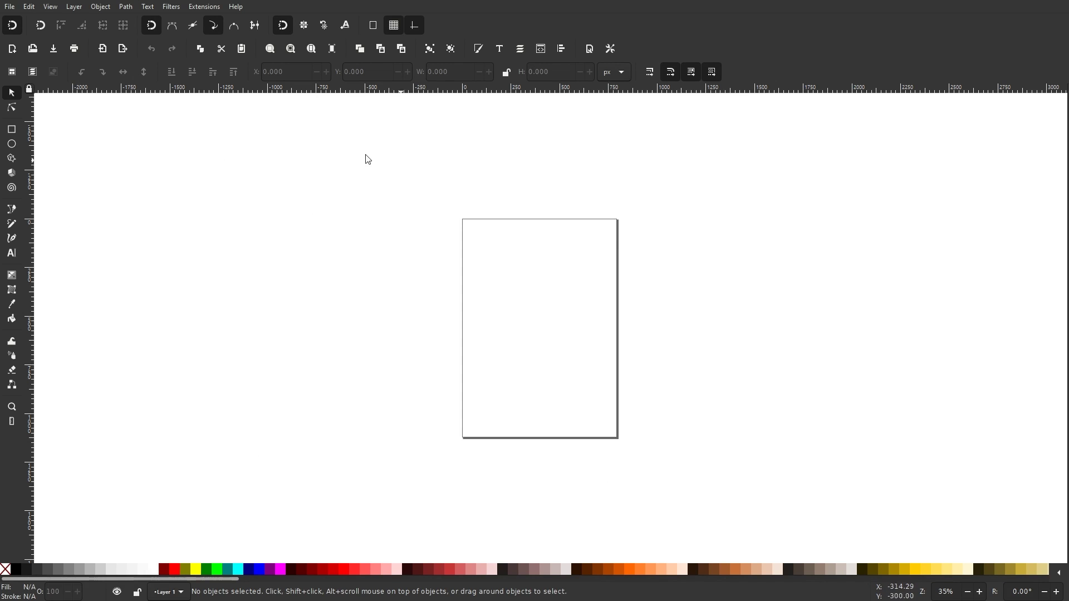
# - Set the document background to dark grey (HSL lightness 15)
pyautogui.hotkey('shift', 'ctrl', 'd')
pyautogui.click(509, 259)
pyautogui.click(503, 316)
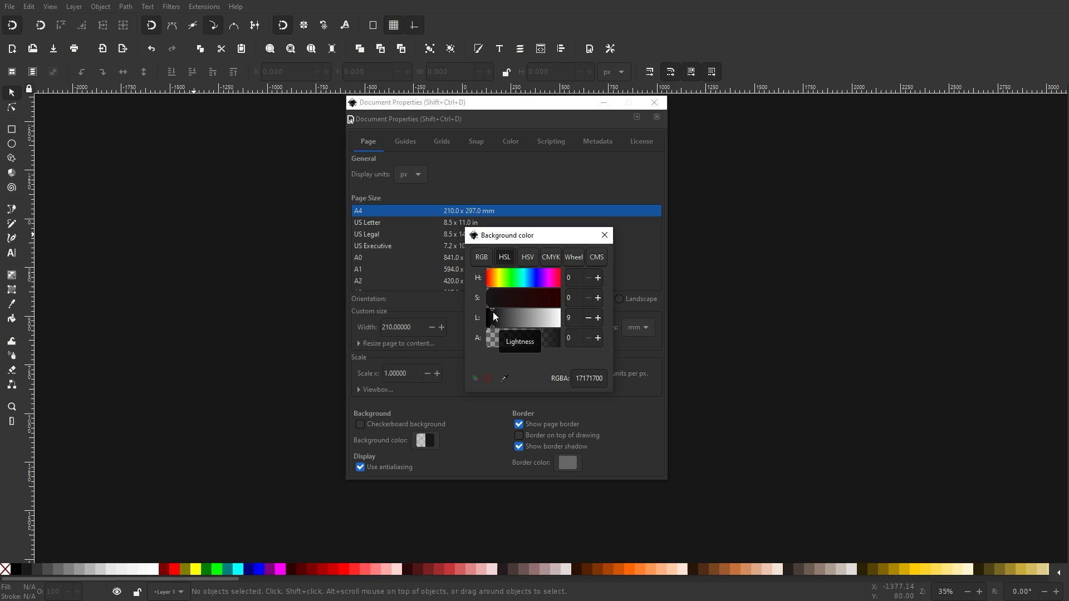
pyautogui.click(497, 317)
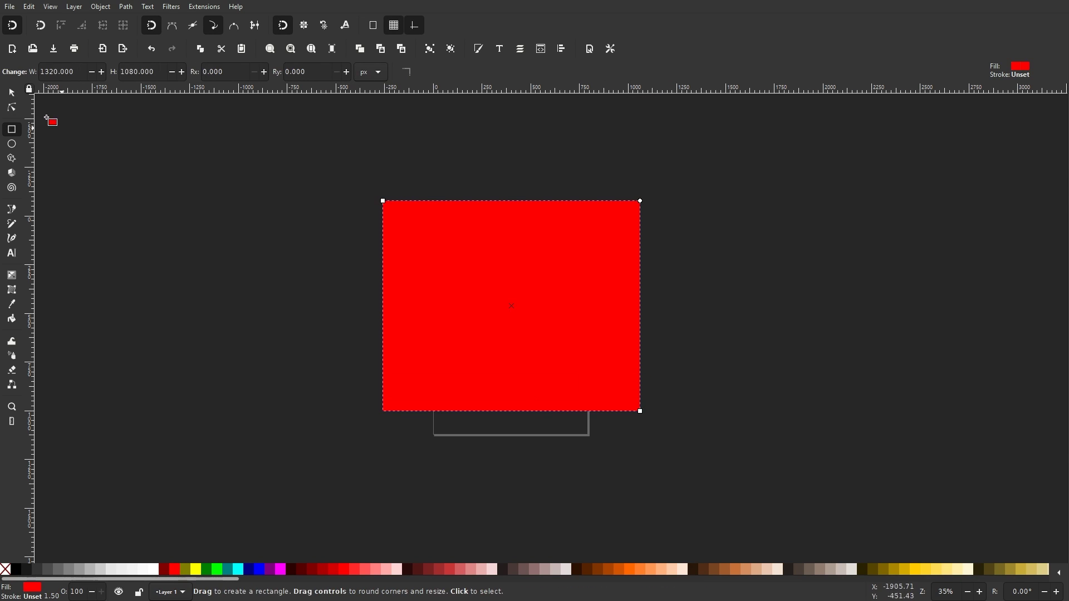
# - Size the square to a width and height of 1280
pyautogui.write('s1280')
pyautogui.press('Tab')
pyautogui.write('1280')
pyautogui.press('Return')
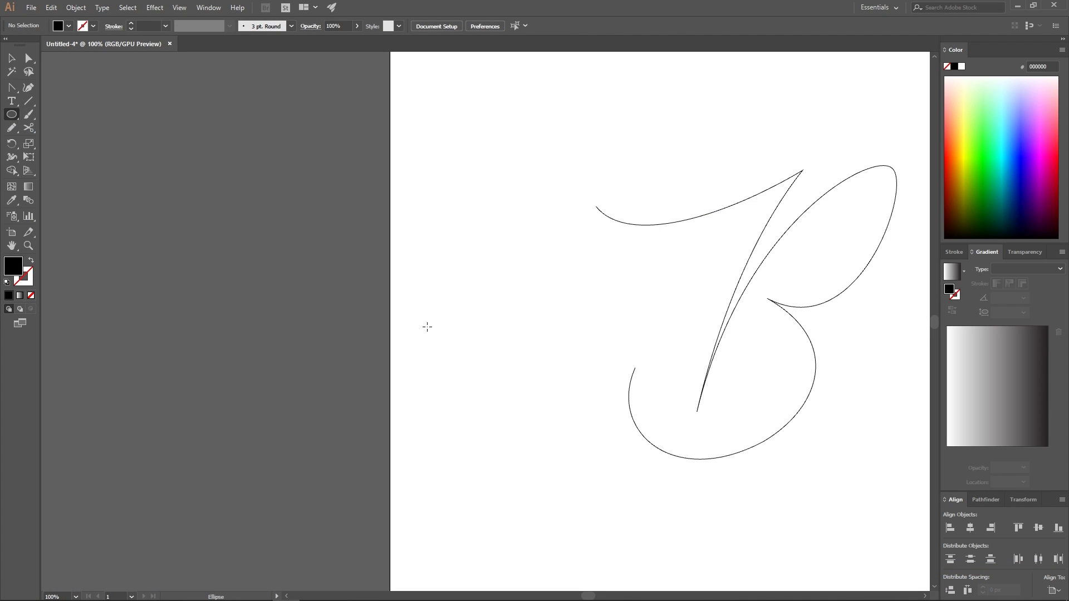
# - Draw a black circle at 43% opacity and duplicate it overlapping to the right
pyautogui.moveTo(145, 196); pyautogui.dragTo(268, 317)
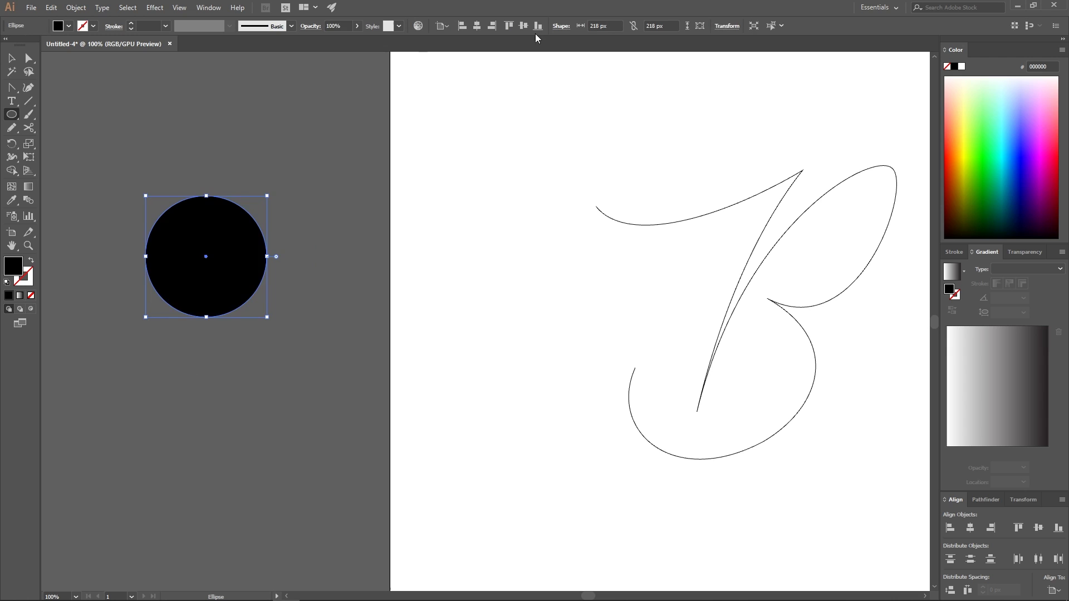
pyautogui.press('v')
pyautogui.press('4')
pyautogui.press('3')
pyautogui.moveTo(193, 236); pyautogui.dragTo(267, 236)
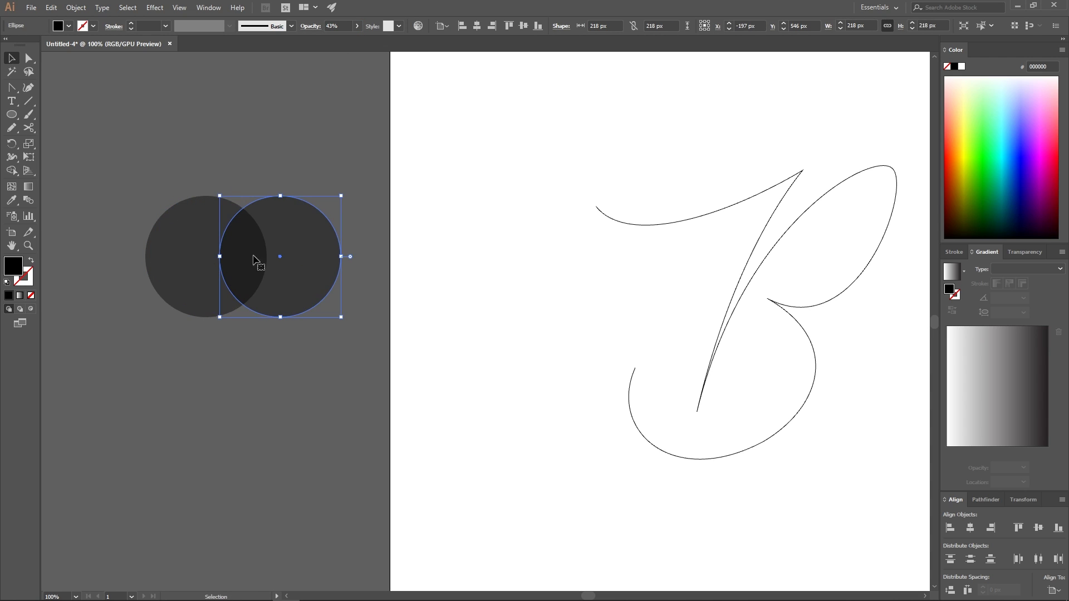
# - Intersect the two circles into a full-opacity lens, rotating it slightly and moving it left
pyautogui.moveTo(148, 139); pyautogui.dragTo(251, 290)
pyautogui.click(985, 499)
pyautogui.click(991, 536)
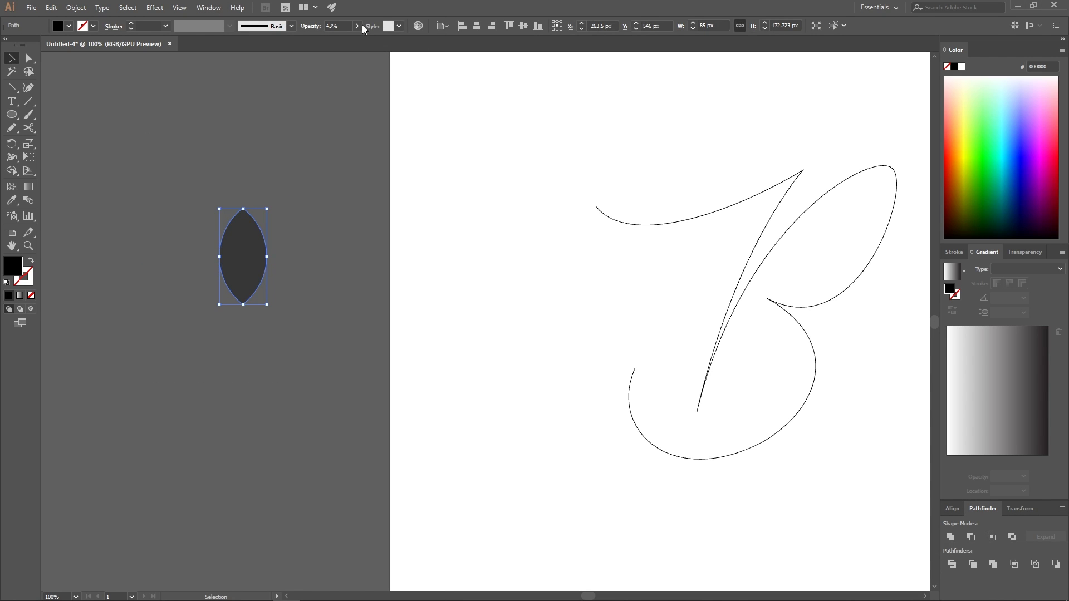
pyautogui.press('0')
pyautogui.moveTo(272, 207); pyautogui.dragTo(266, 204)
pyautogui.moveTo(245, 259); pyautogui.dragTo(210, 245)
# - Fill the lens with a linear gradient from light pink to magenta
pyautogui.click(951, 271)
pyautogui.doubleClick(1048, 461)
pyautogui.click(1026, 575)
pyautogui.doubleClick(946, 460)
pyautogui.click(1026, 575)
# - Open Object > Blend > Blend Options, then close them
pyautogui.keyDown('shift'); pyautogui.click(162, 261); pyautogui.keyUp('shift')
pyautogui.click(76, 8)
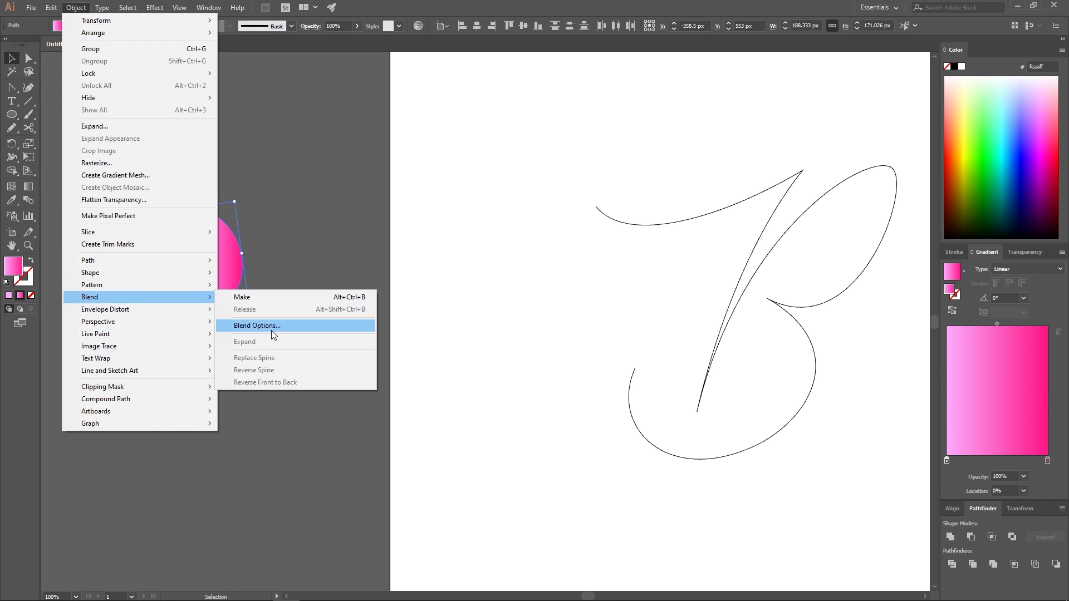
pyautogui.click(269, 332)
pyautogui.click(501, 304)
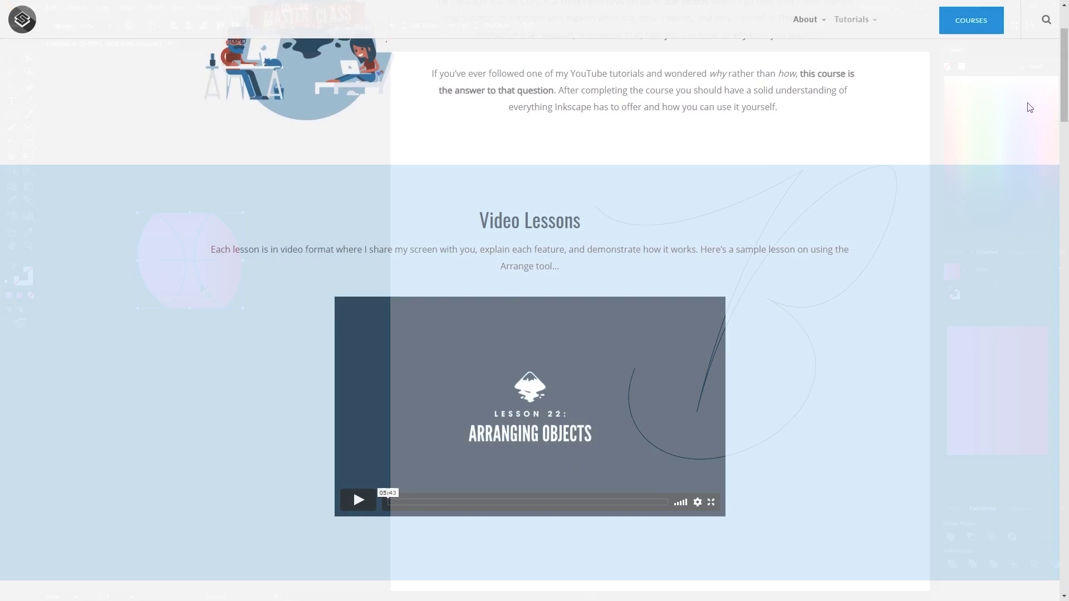
# - Scroll past Ad-Free Experience and Personalized Support to the Course Contents table
pyautogui.scroll(-5, 1029, 105)
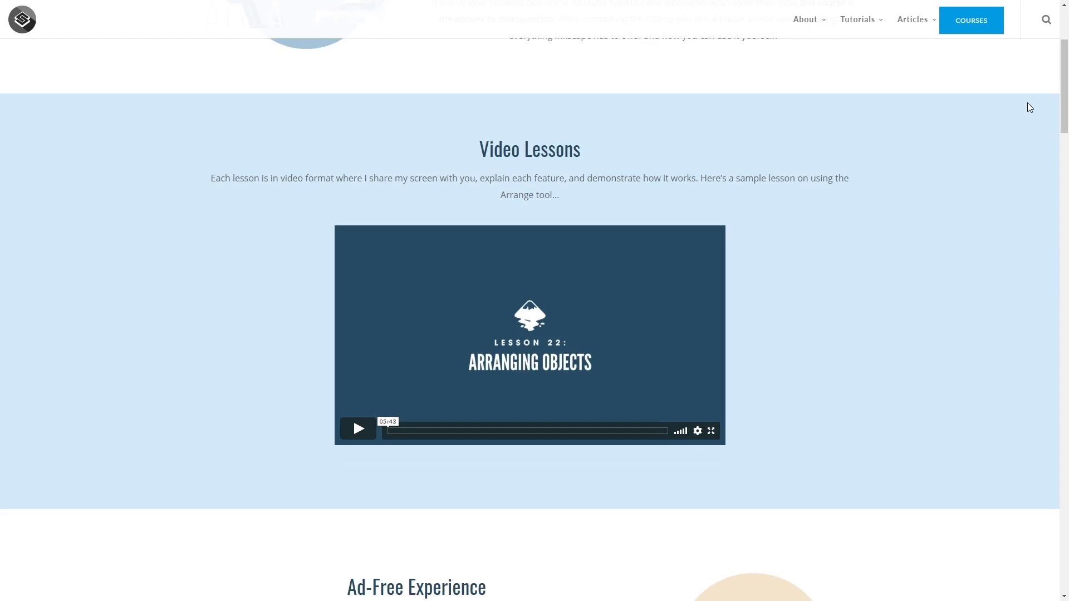
pyautogui.scroll(-12, 1028, 106)
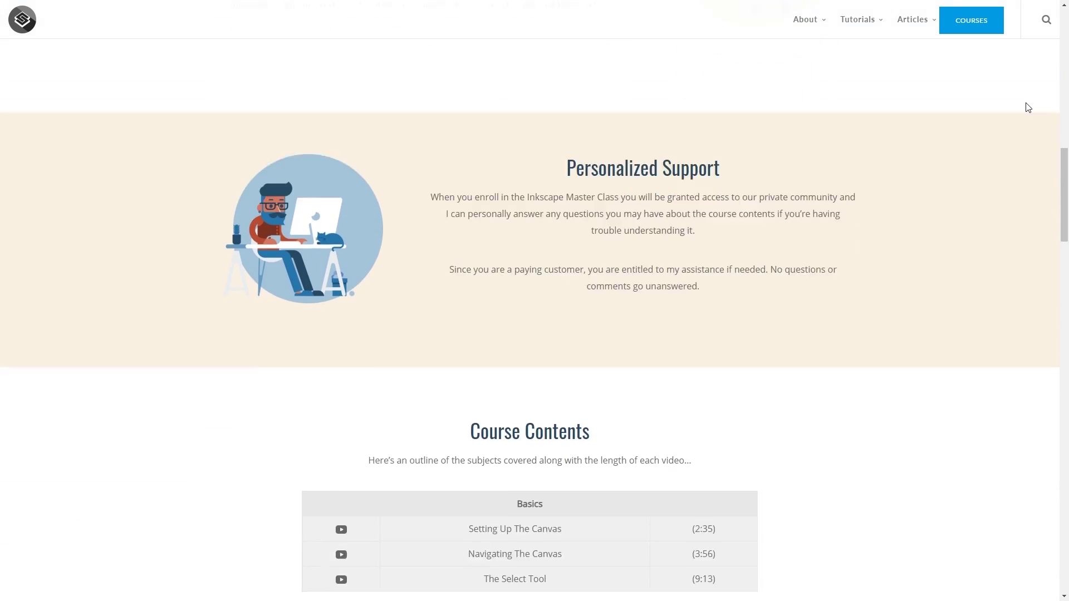
pyautogui.scroll(-10, 1025, 109)
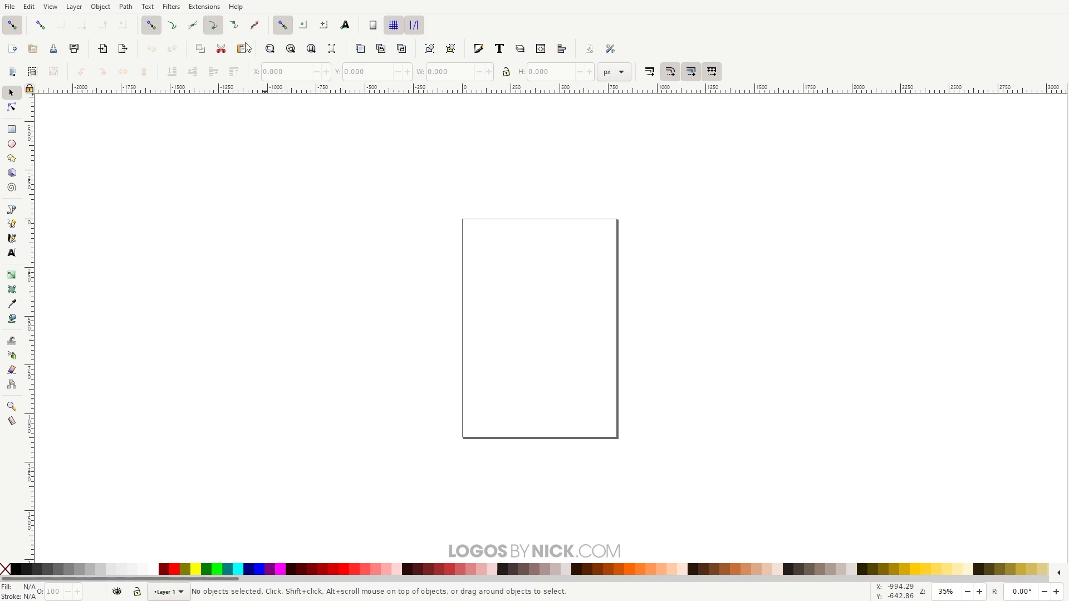
pyautogui.click(236, 6)
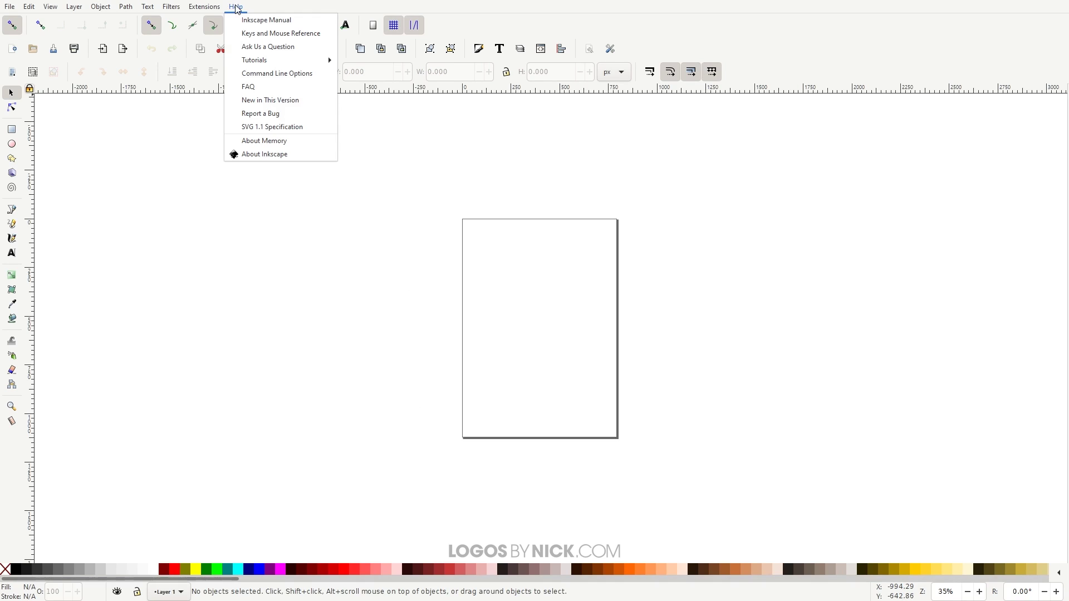
pyautogui.click(274, 161)
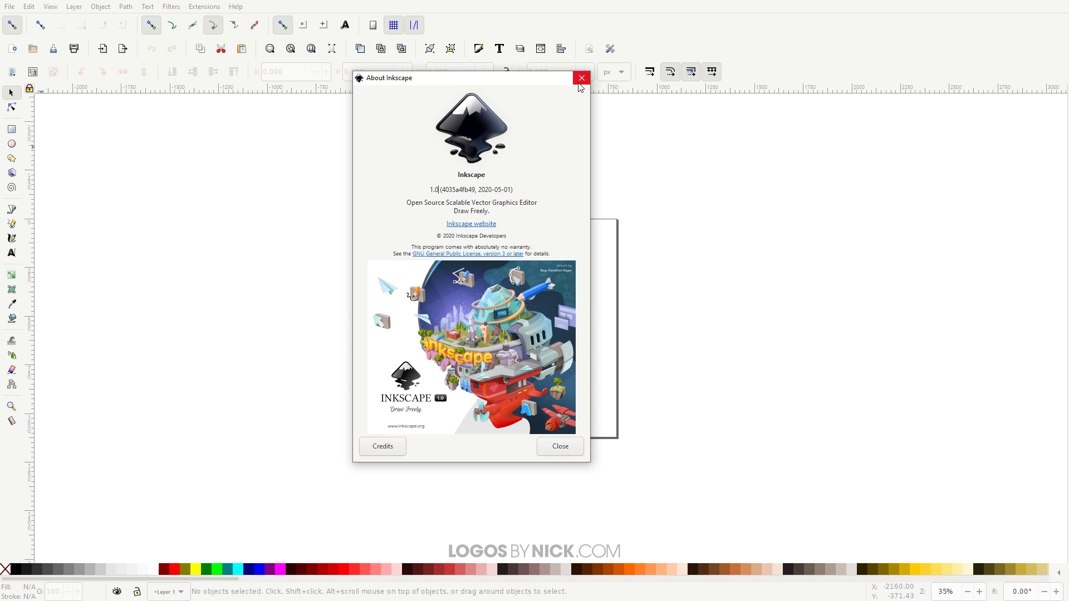
pyautogui.click(581, 79)
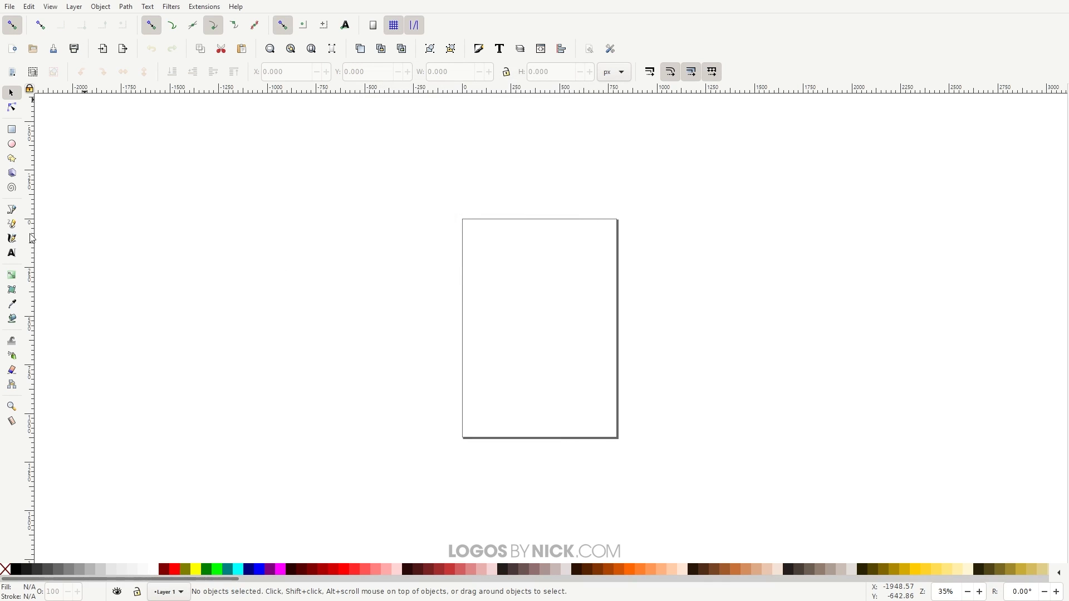
# - Turn on Use dark theme and Use symbolic icons in Preferences > Interface > Theme
pyautogui.click(28, 7)
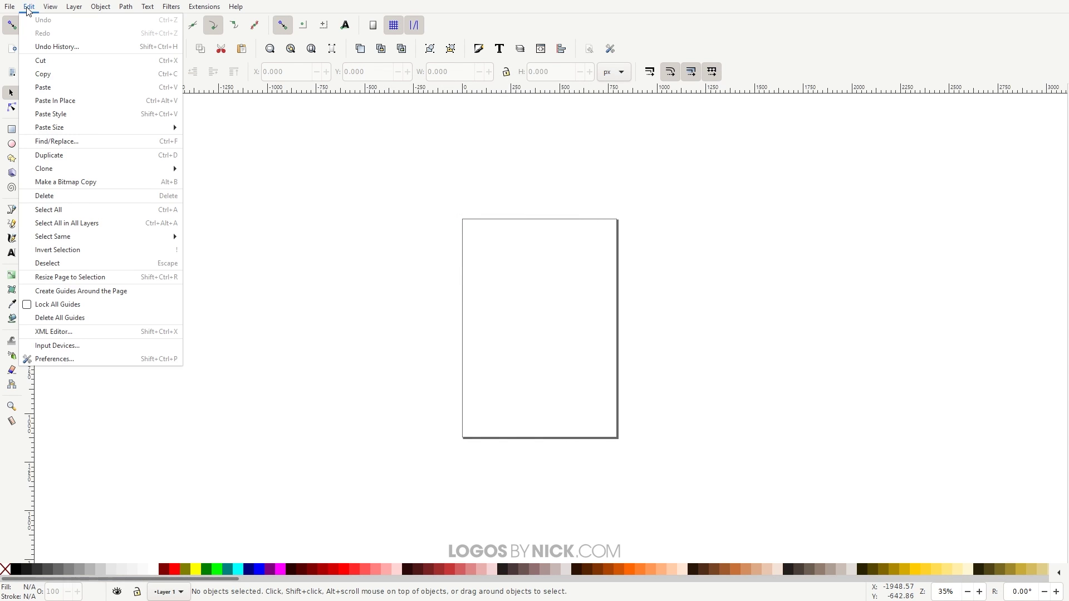
pyautogui.click(38, 359)
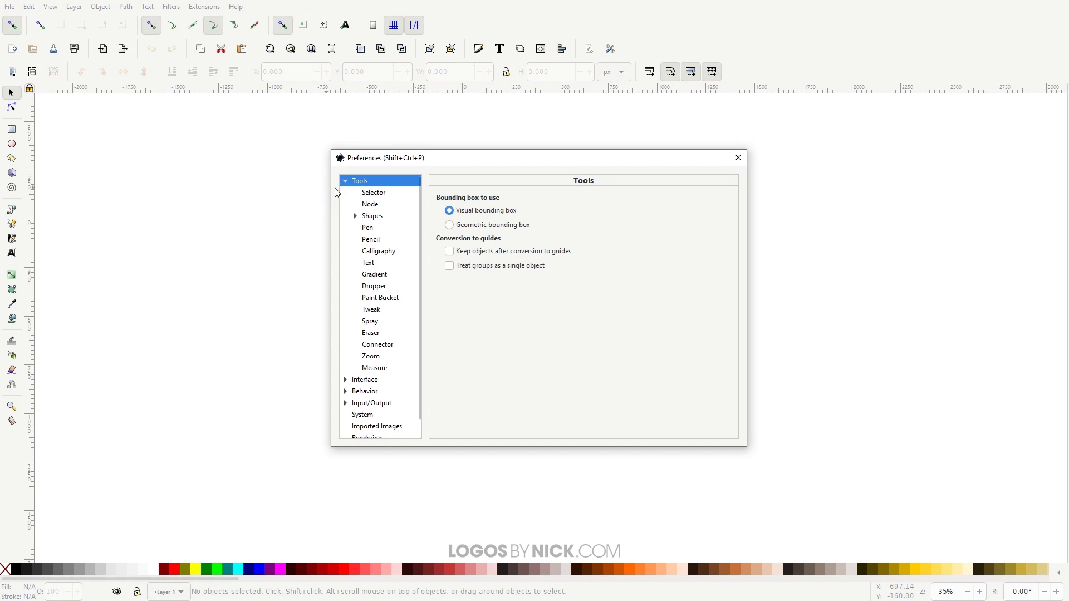
pyautogui.click(345, 182)
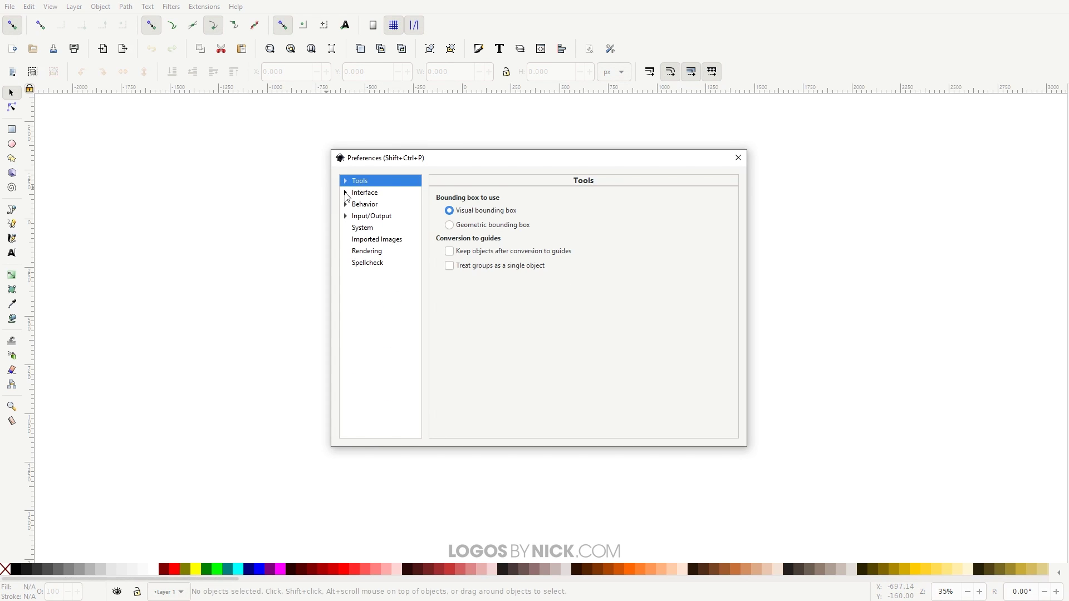
pyautogui.click(365, 193)
pyautogui.click(346, 193)
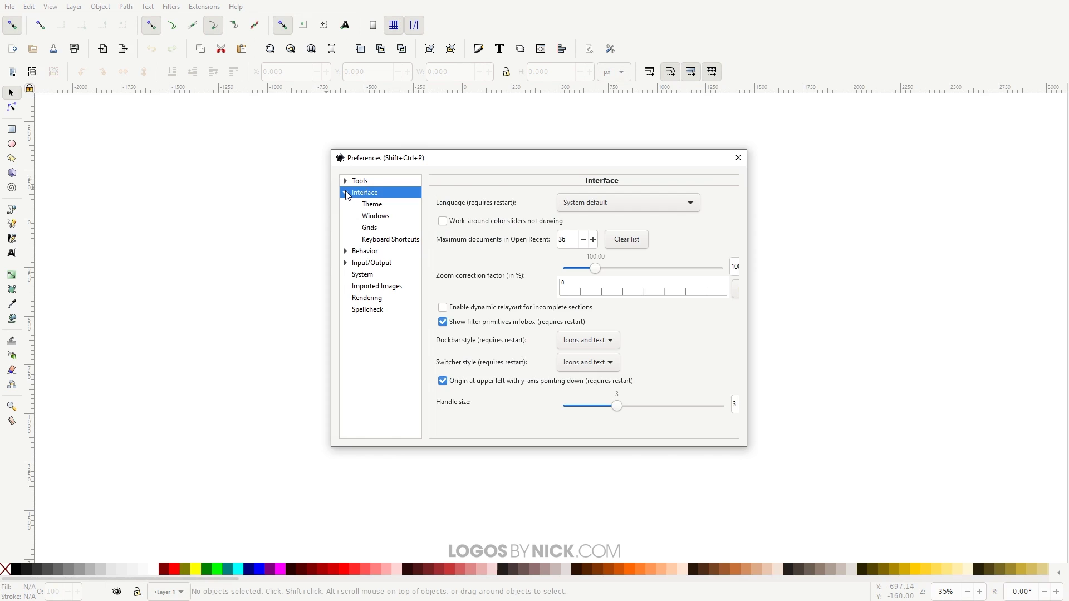
pyautogui.click(370, 207)
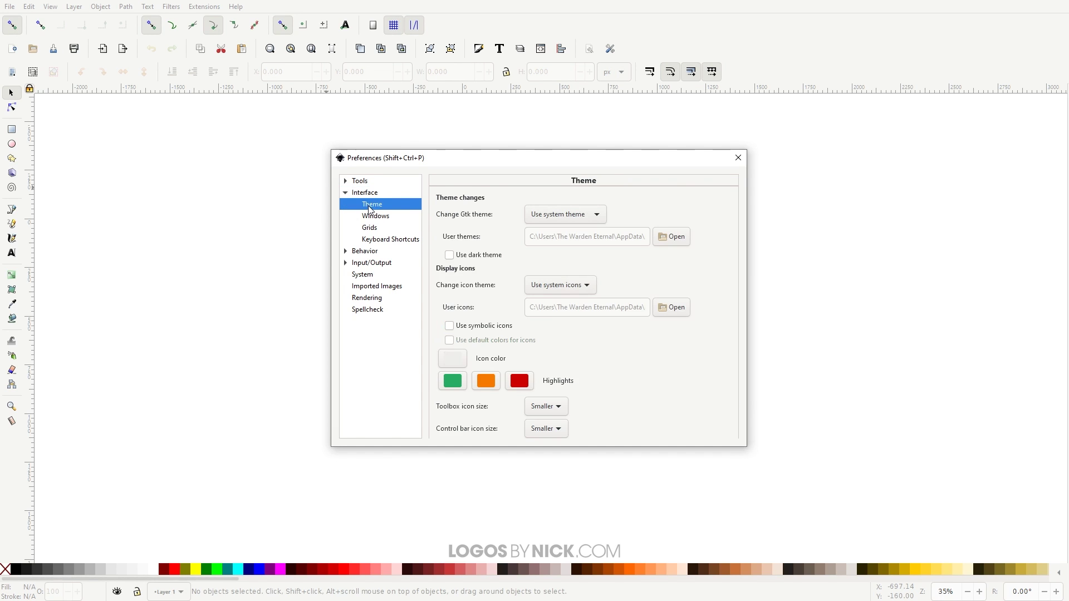
pyautogui.click(449, 256)
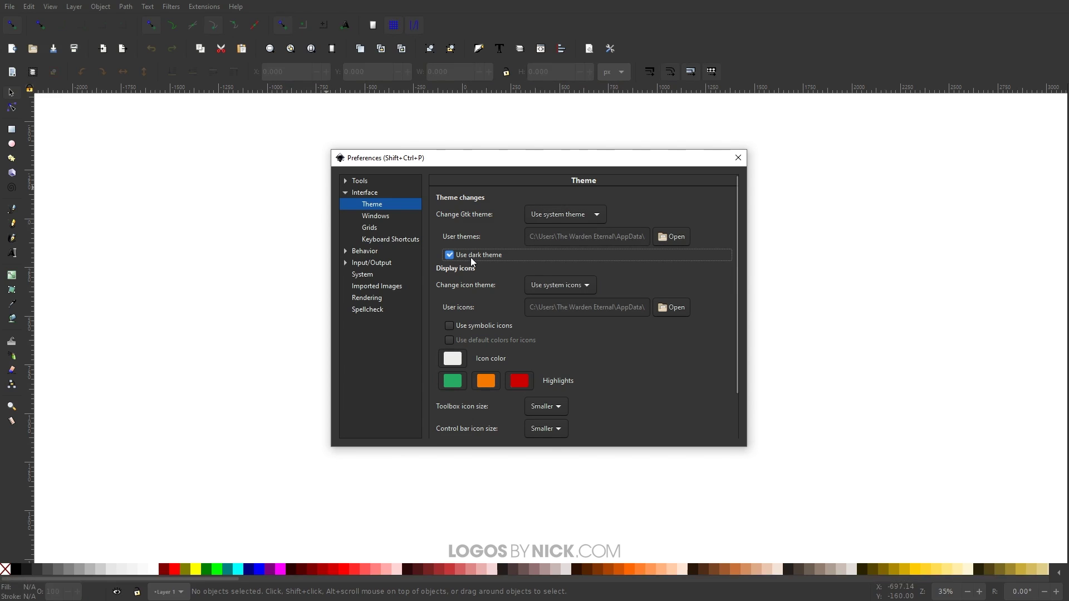
pyautogui.click(452, 325)
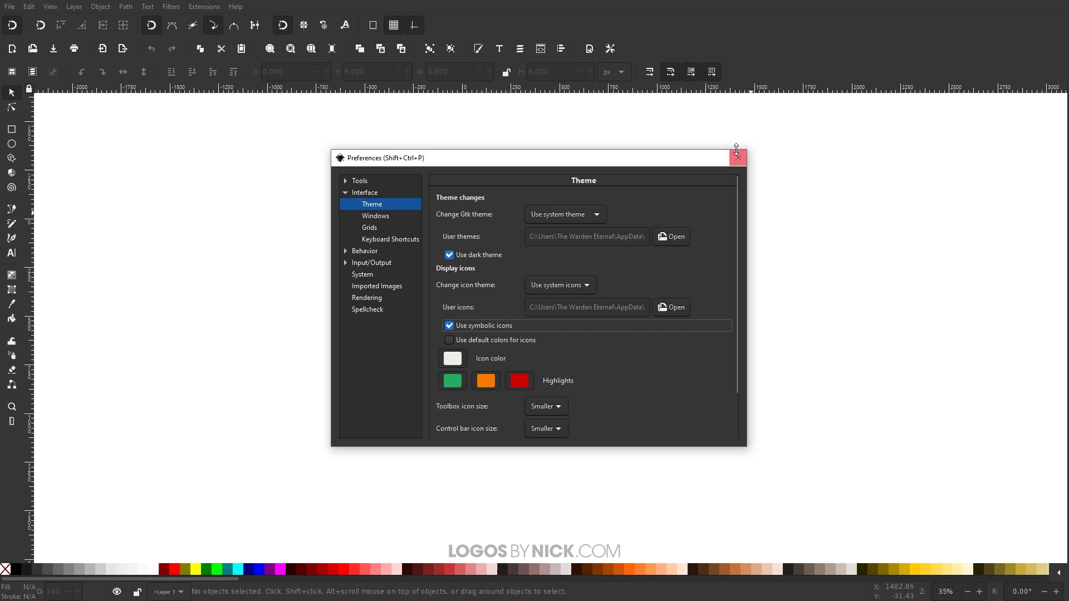
pyautogui.click(738, 158)
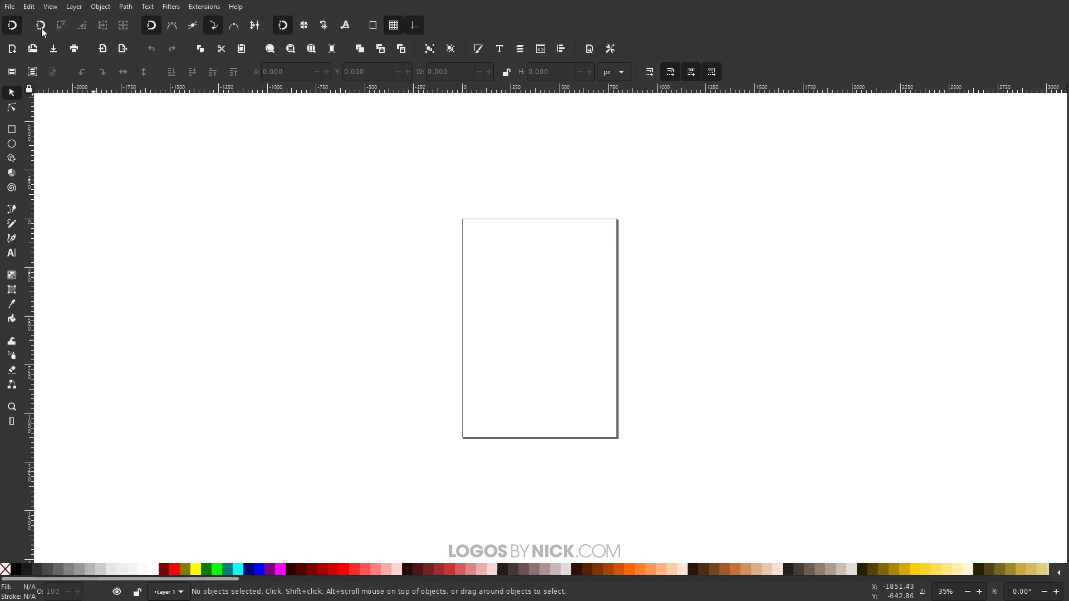
# - Lower the Document Properties background colour's lightness to 15 for a dark grey canvas
pyautogui.click(10, 6)
pyautogui.click(48, 195)
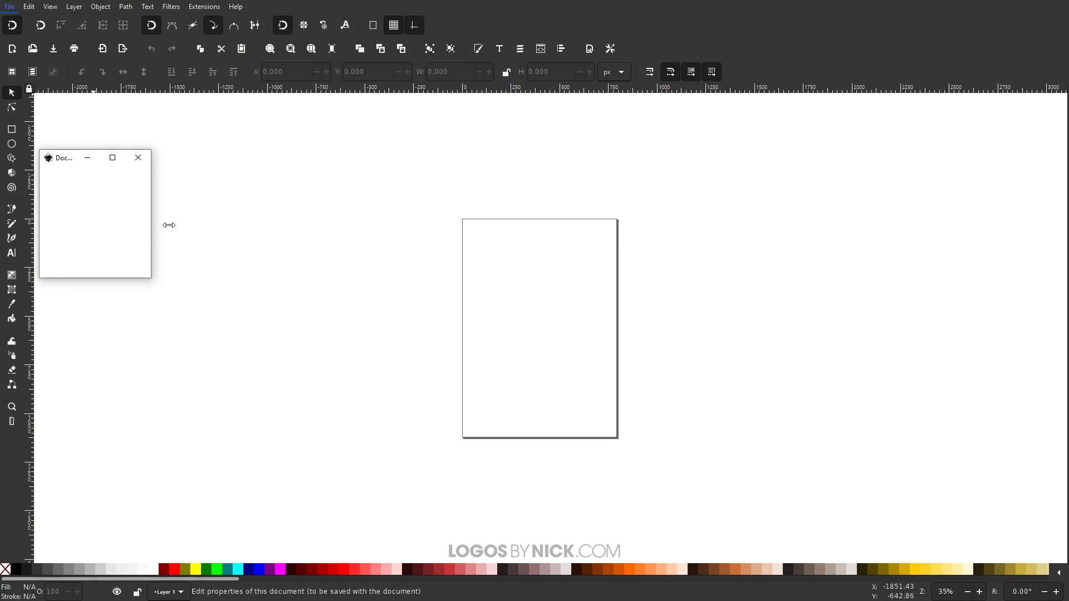
pyautogui.moveTo(159, 163); pyautogui.dragTo(461, 142)
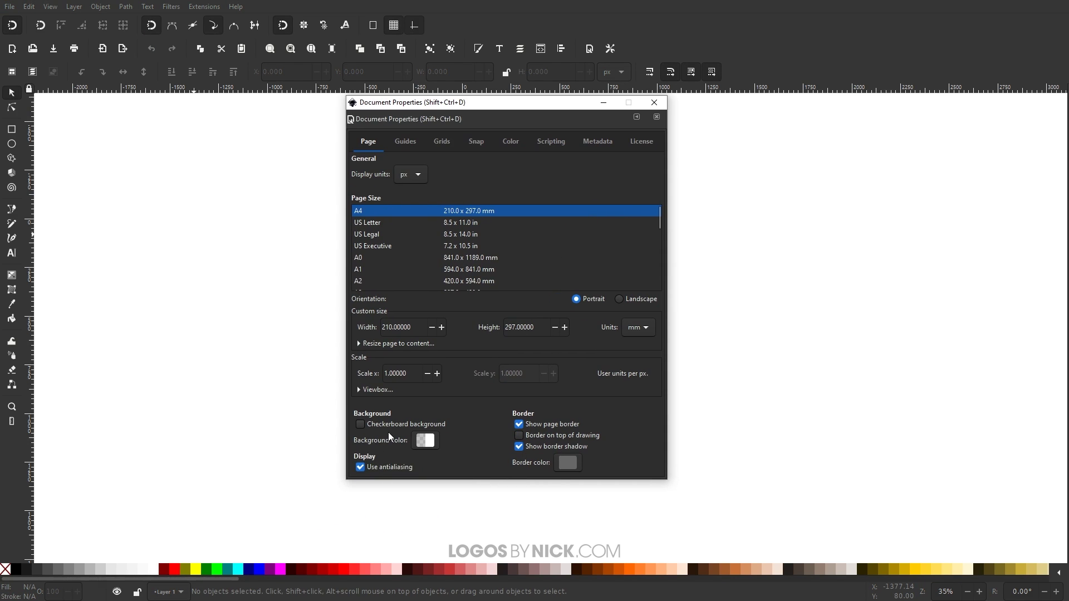
pyautogui.click(426, 441)
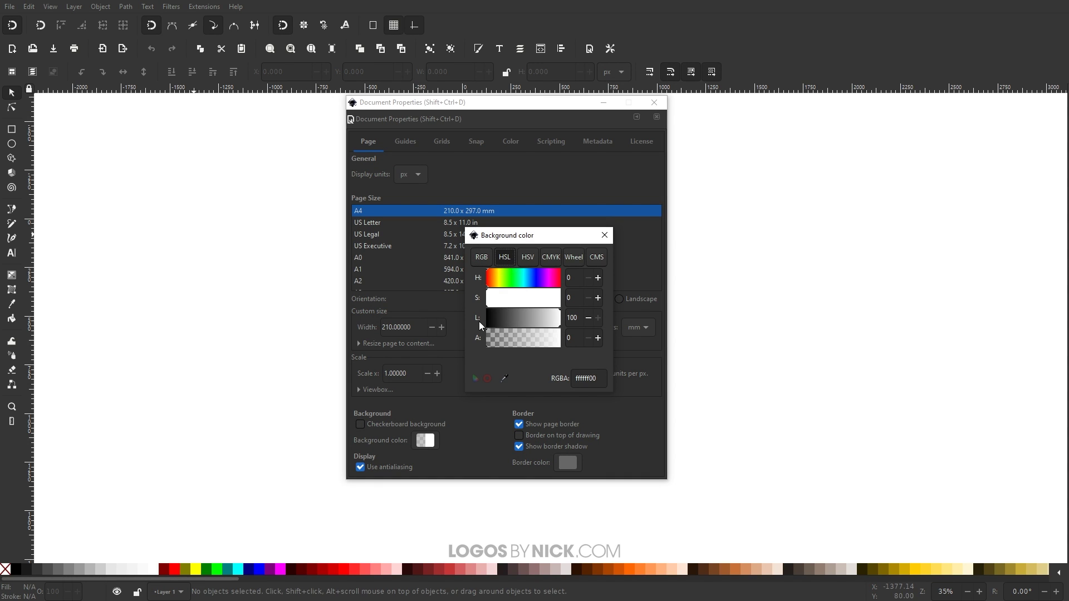
pyautogui.moveTo(553, 324); pyautogui.dragTo(496, 313)
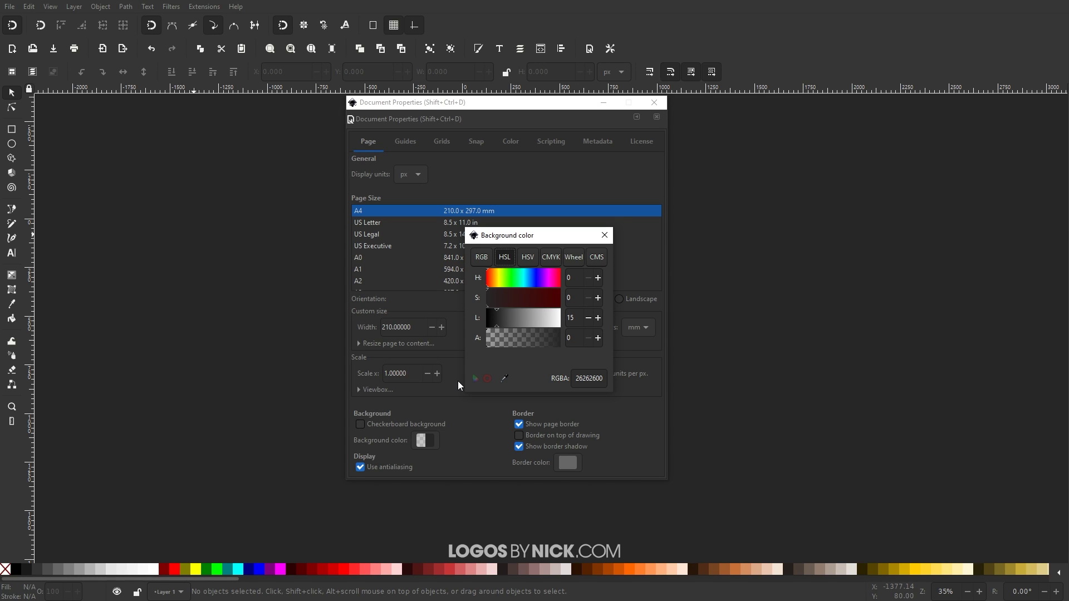
pyautogui.click(603, 236)
pyautogui.click(655, 103)
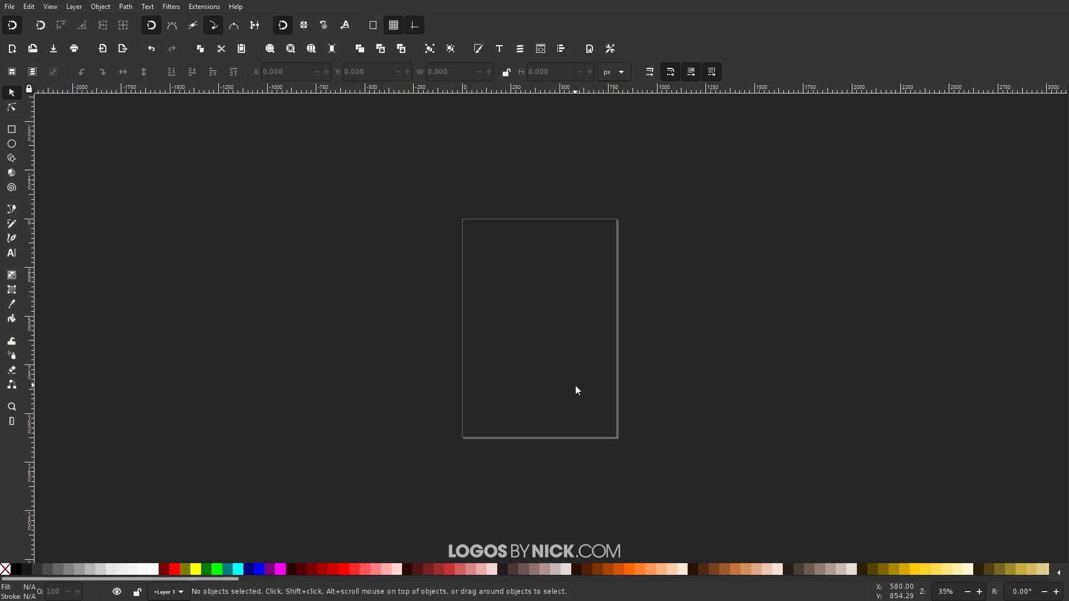
# - Draw a large rectangle over the page
pyautogui.moveTo(576, 385); pyautogui.dragTo(539, 382)
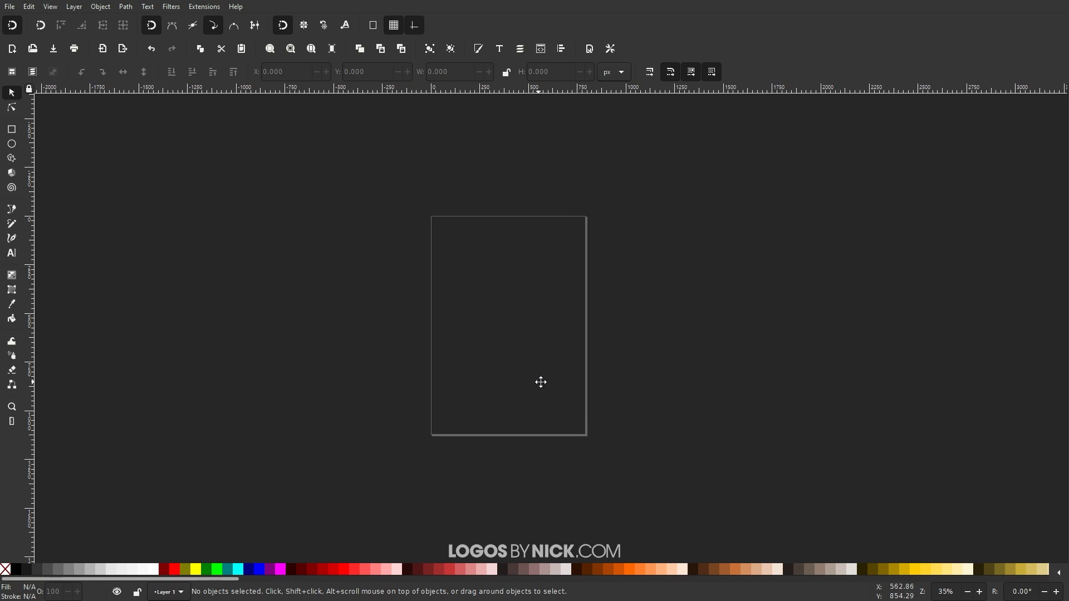
pyautogui.click(12, 129)
pyautogui.moveTo(383, 200); pyautogui.dragTo(640, 411)
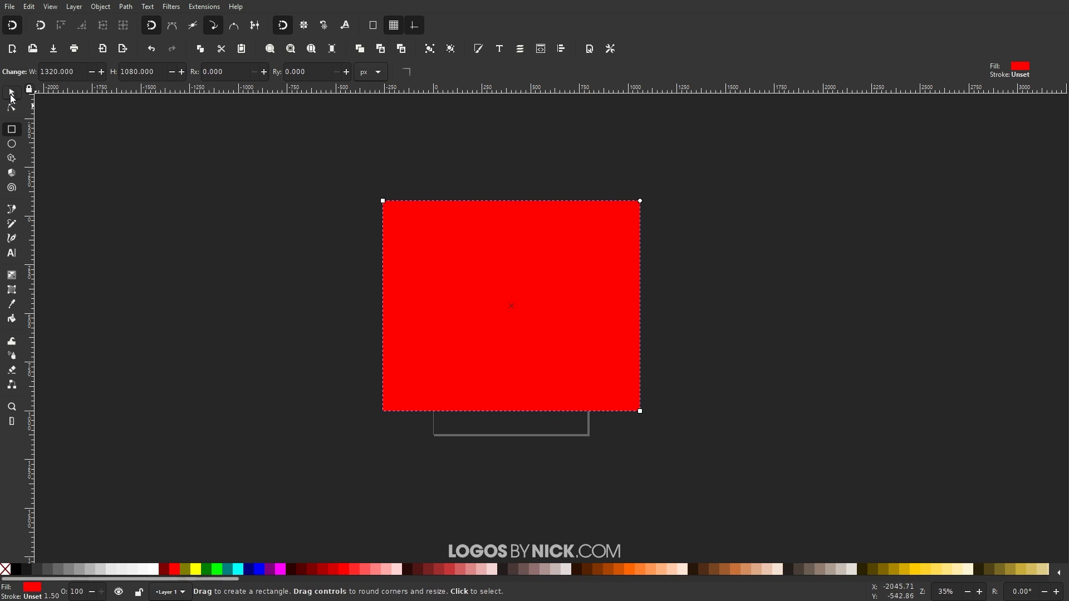
# - Resize the rectangle to 1280 × 1280 px and fill it white
pyautogui.click(11, 95)
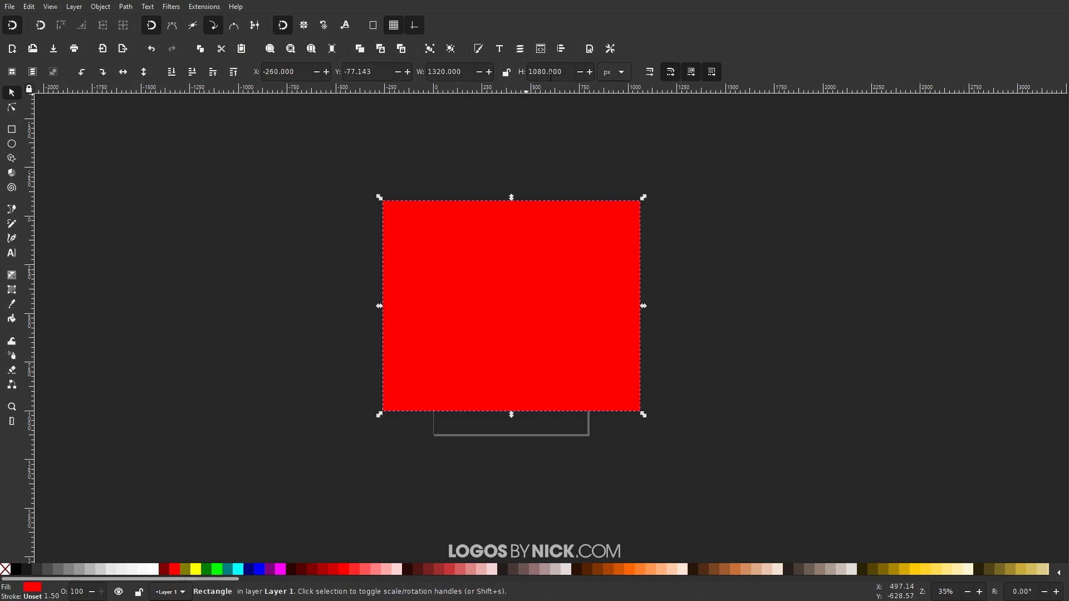
pyautogui.click(611, 73)
pyautogui.click(616, 76)
pyautogui.doubleClick(446, 75)
pyautogui.write('1280')
pyautogui.press('Tab')
pyautogui.write('12')
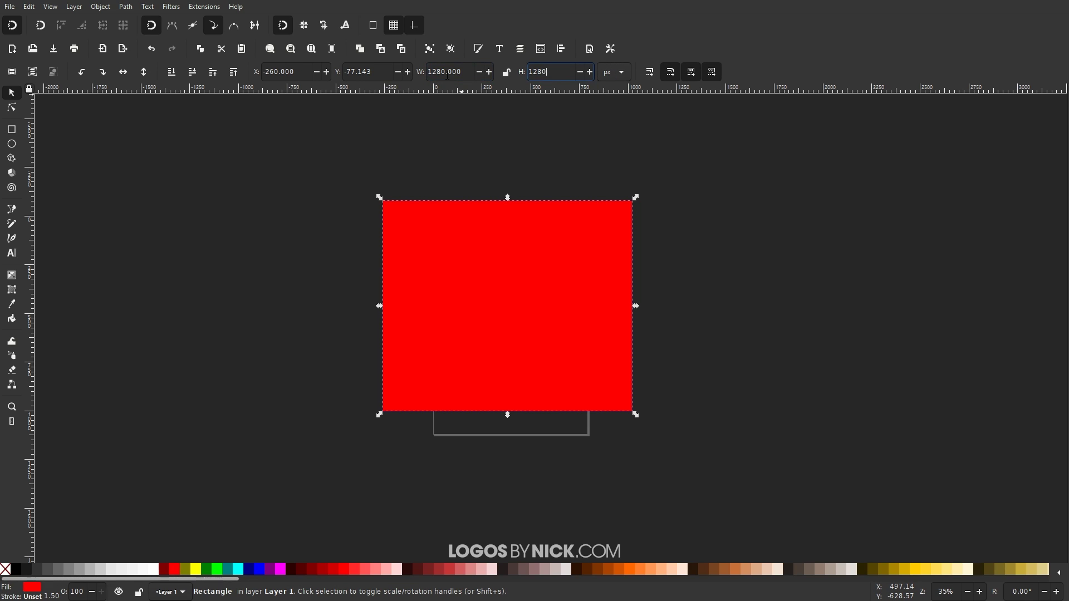
pyautogui.write('80')
pyautogui.press('Return')
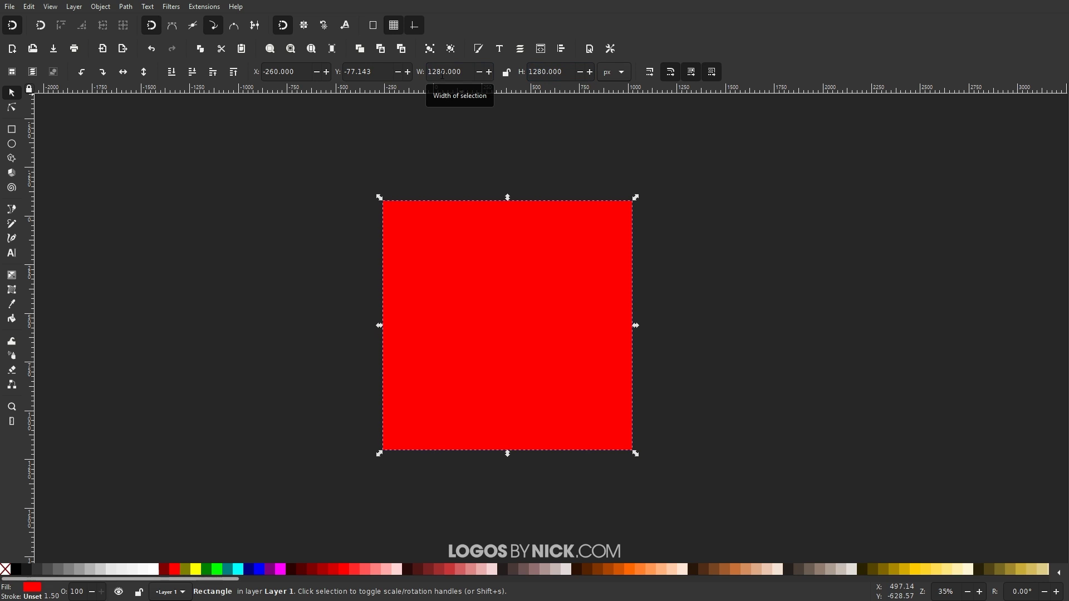
pyautogui.click(154, 572)
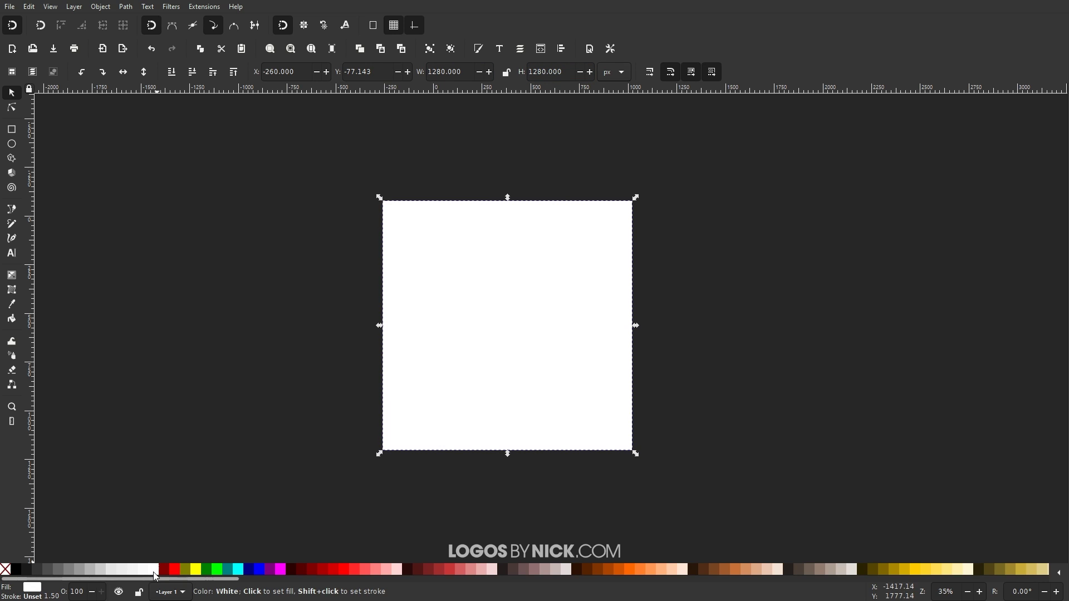
# - Resize the page to fit the white square via Document Properties
pyautogui.click(14, 9)
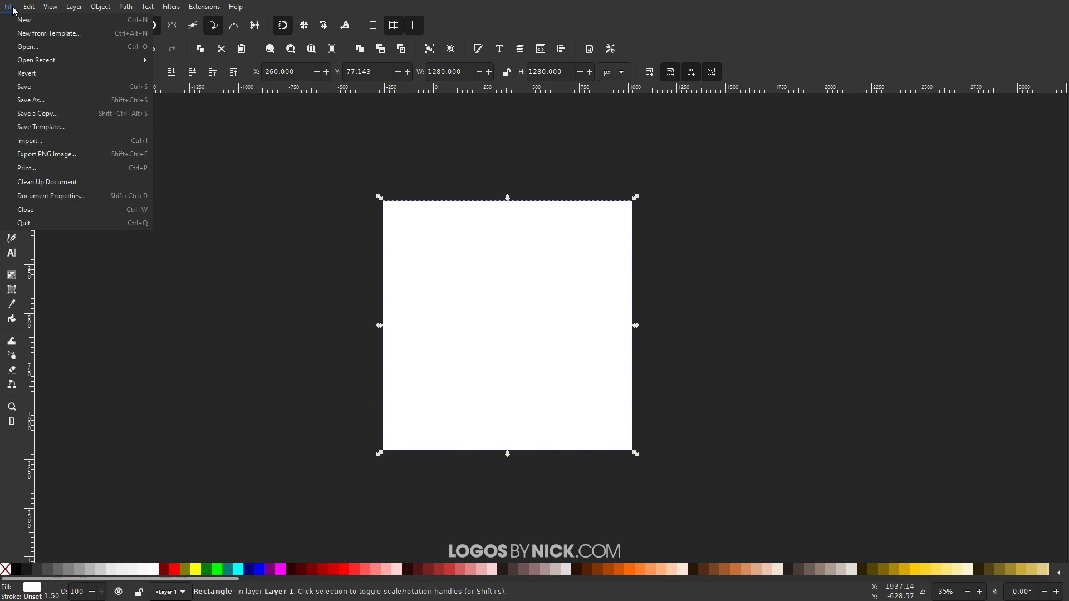
pyautogui.click(60, 195)
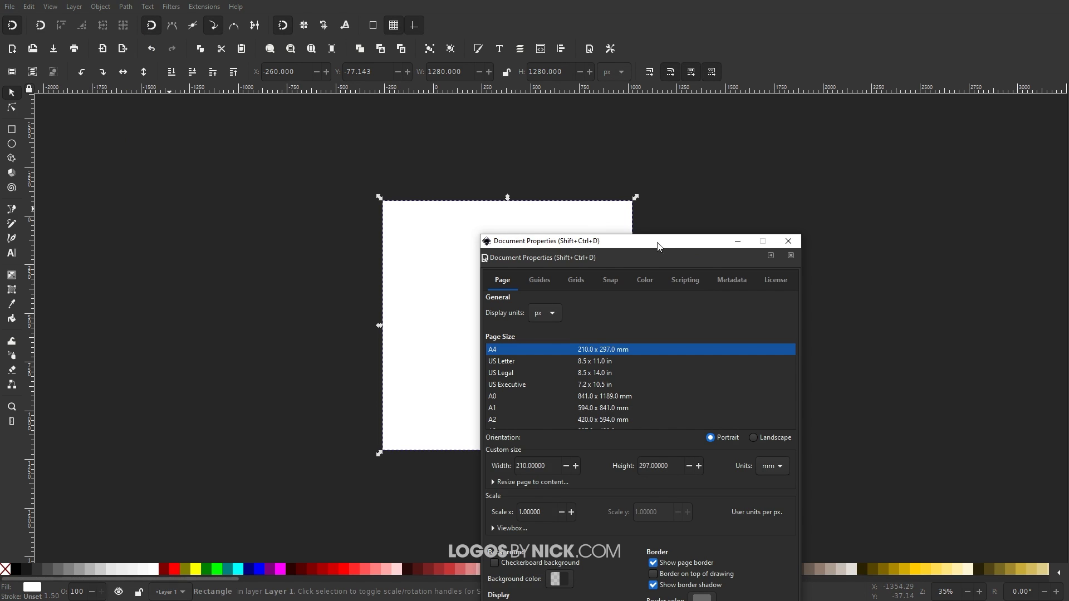
pyautogui.moveTo(640, 248); pyautogui.dragTo(815, 122)
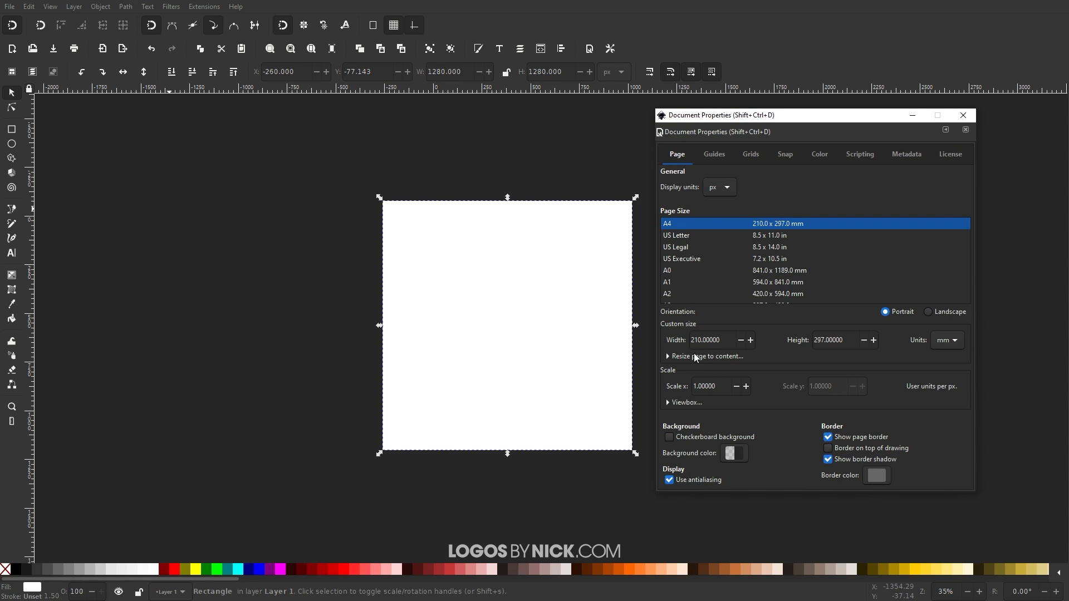
pyautogui.click(693, 357)
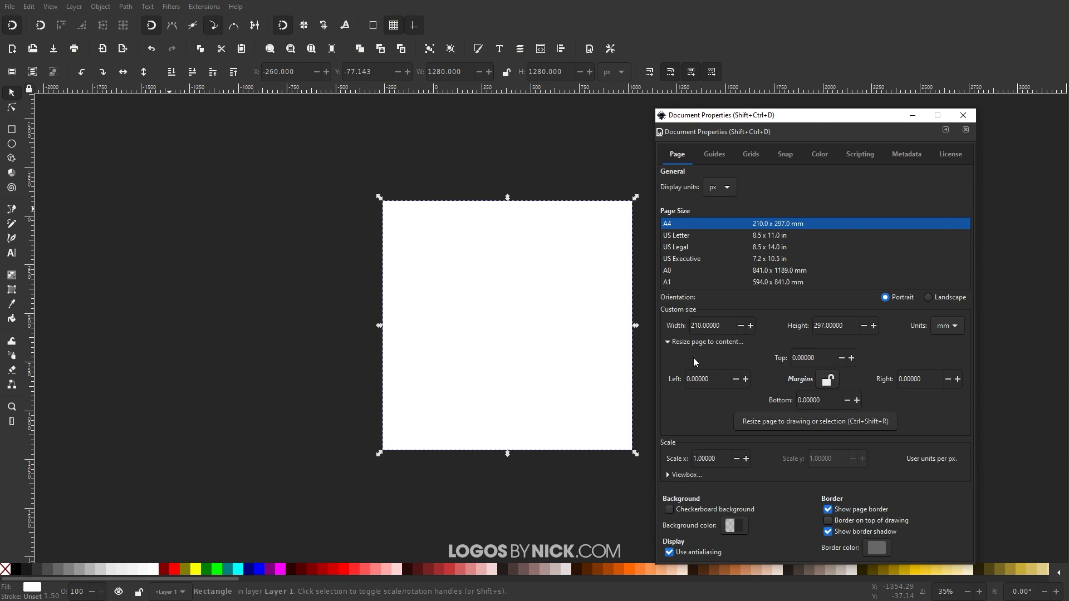
pyautogui.click(774, 422)
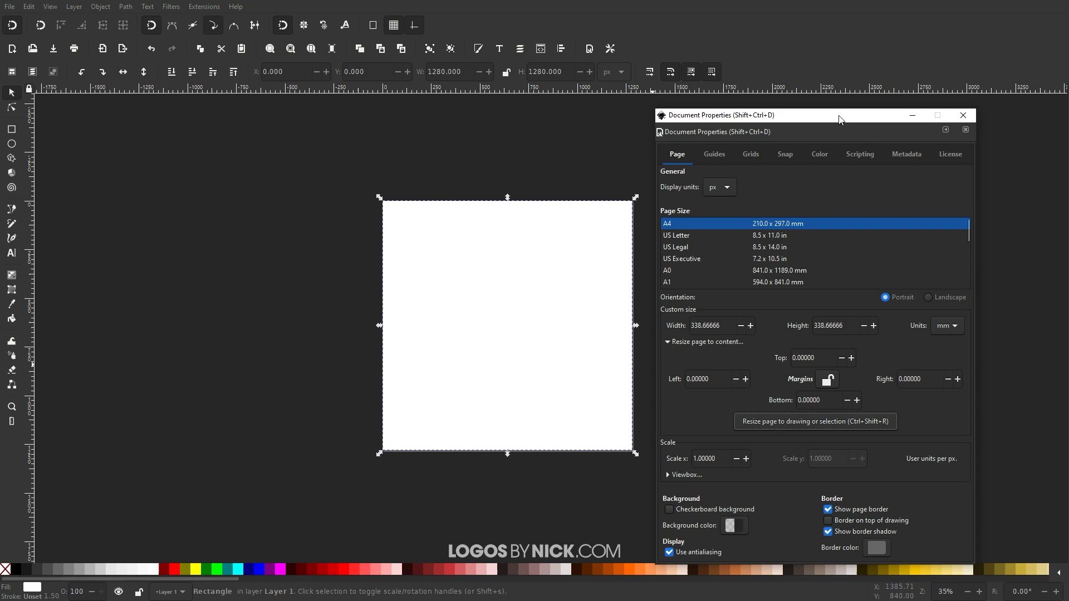
# - Turn off Show border shadow and close Document Properties
pyautogui.moveTo(839, 115); pyautogui.dragTo(843, 81)
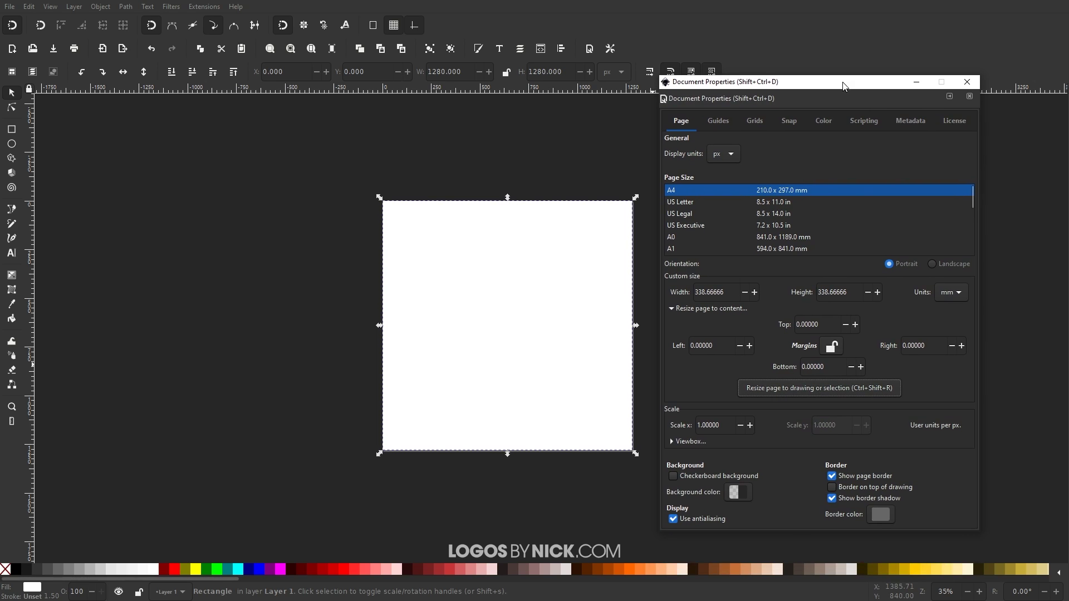
pyautogui.click(835, 500)
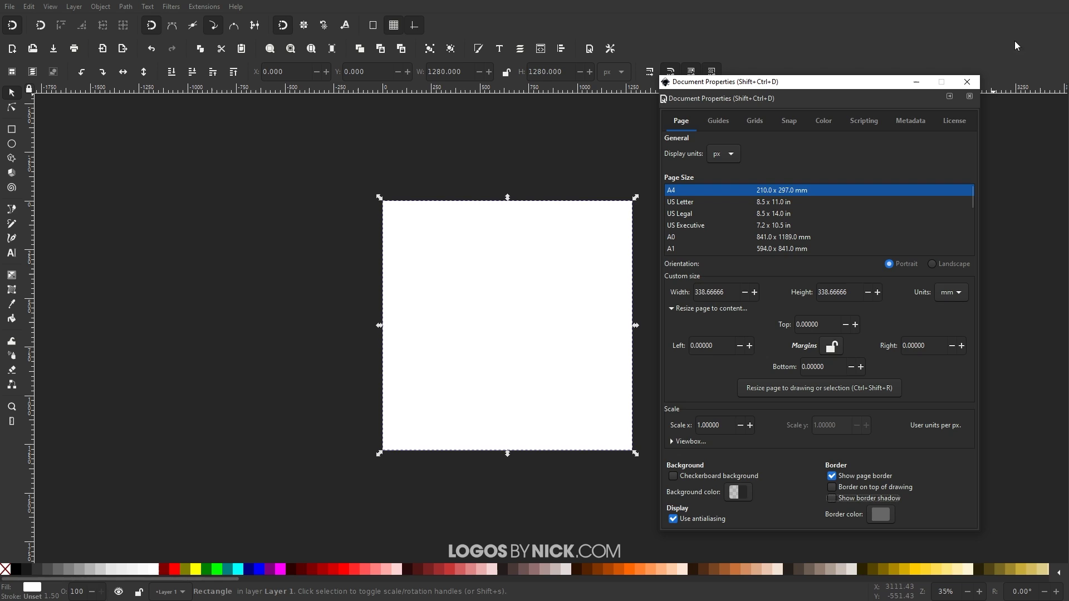
pyautogui.click(967, 82)
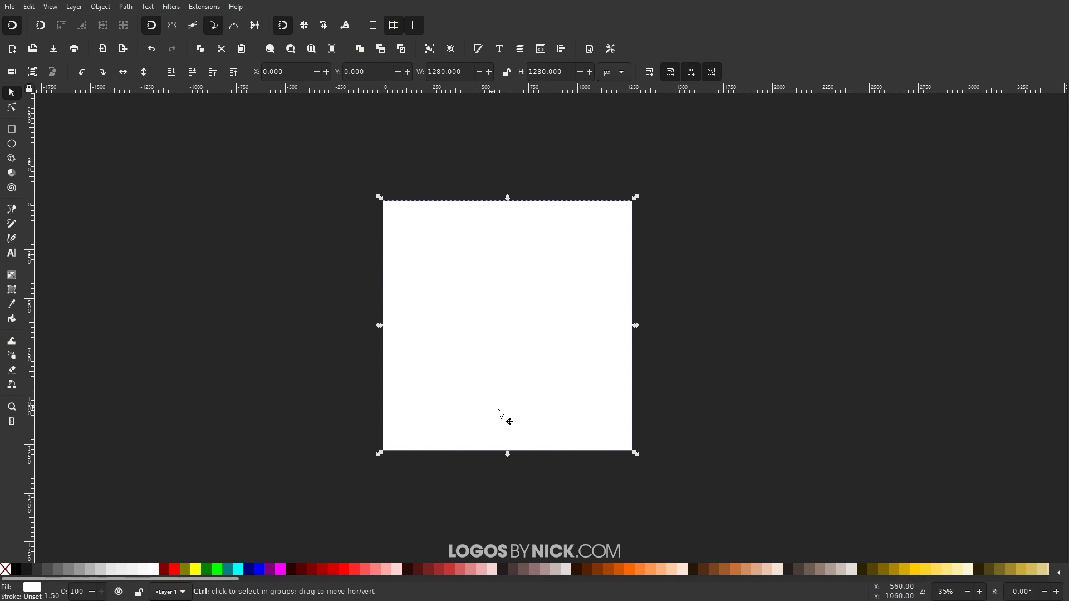
pyautogui.scroll(2, 511, 378)
pyautogui.scroll(-1, 515, 380)
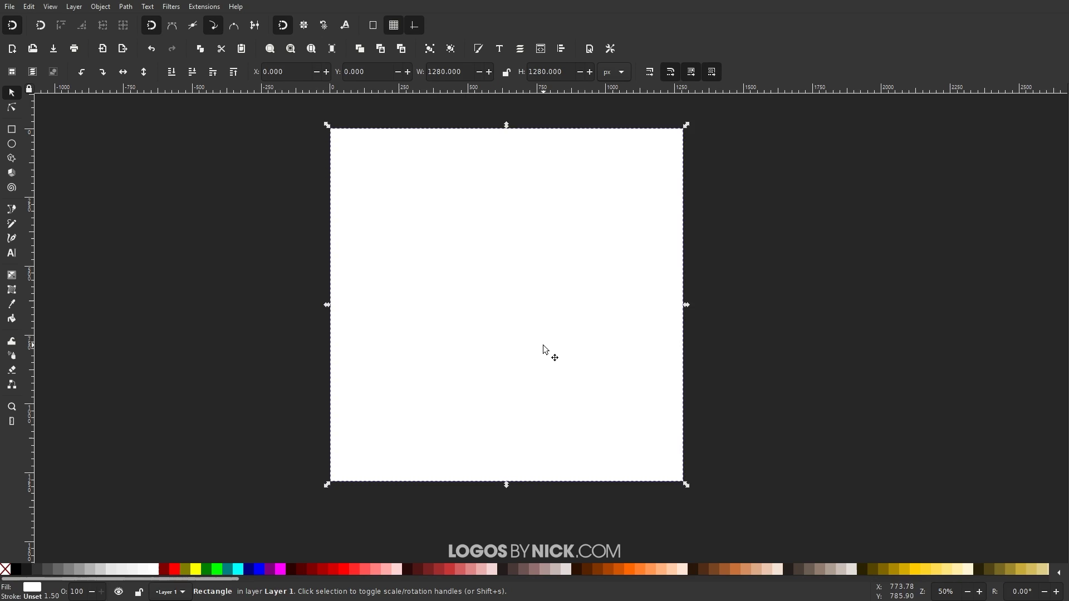
pyautogui.click(733, 321)
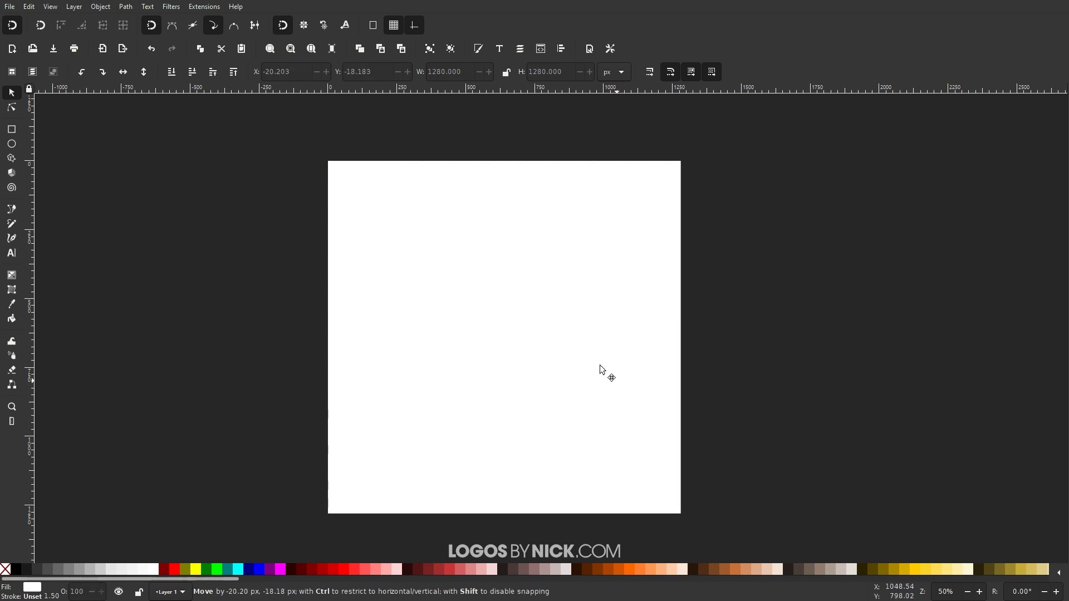
pyautogui.hotkey('ctrl', 'z')
pyautogui.press('Escape')
pyautogui.hotkey('ctrl', 'shift', 'z')
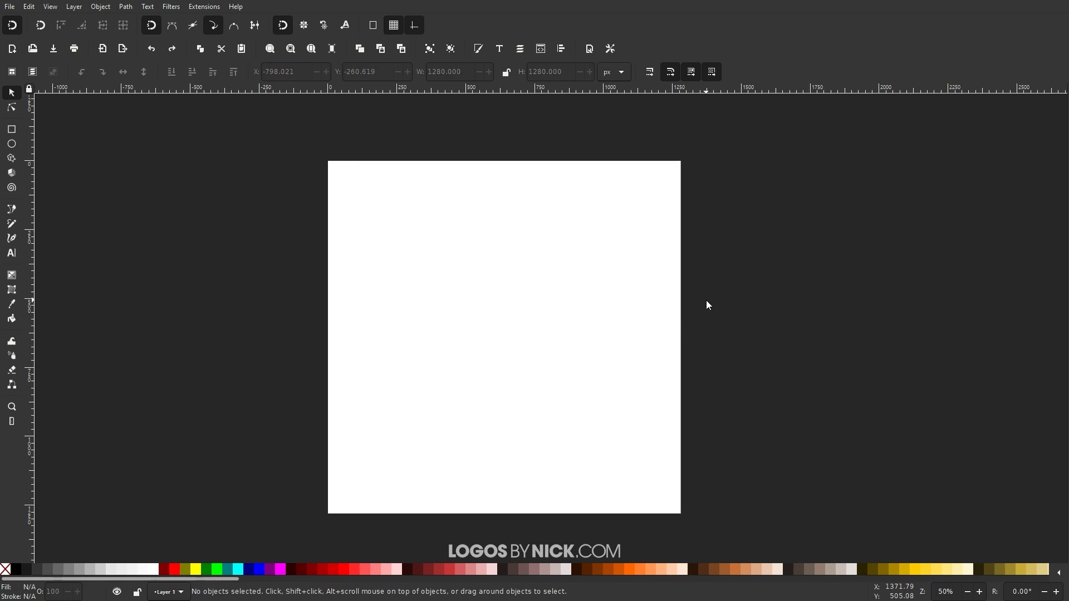
# - Rename Layer 1 to 'Canvas' in the Layers panel
pyautogui.click(521, 49)
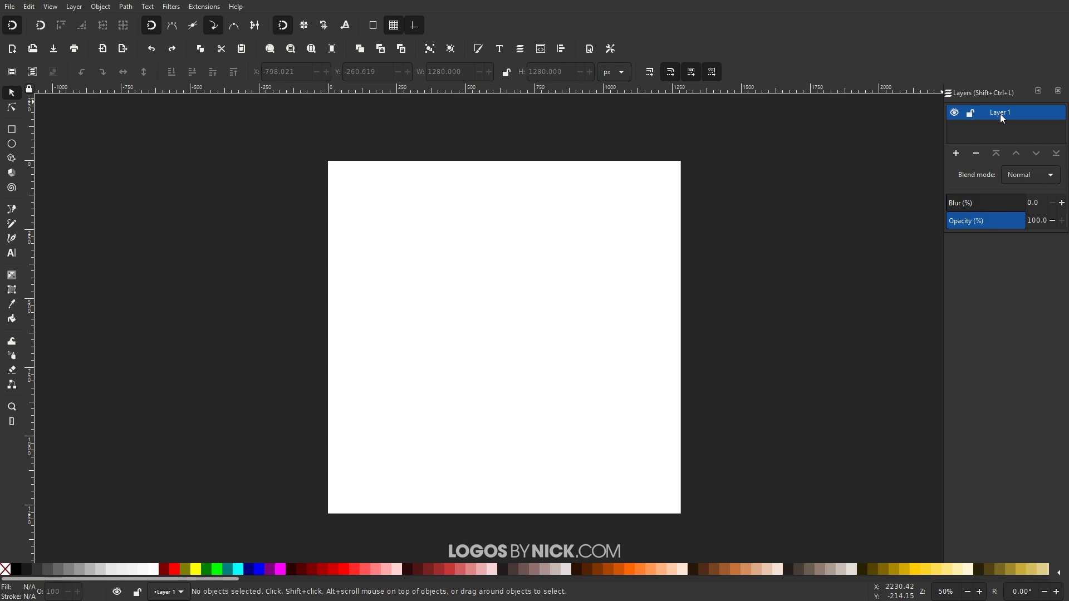
pyautogui.click(1000, 114)
pyautogui.doubleClick(1000, 113)
pyautogui.write('Canvas')
pyautogui.press('Return')
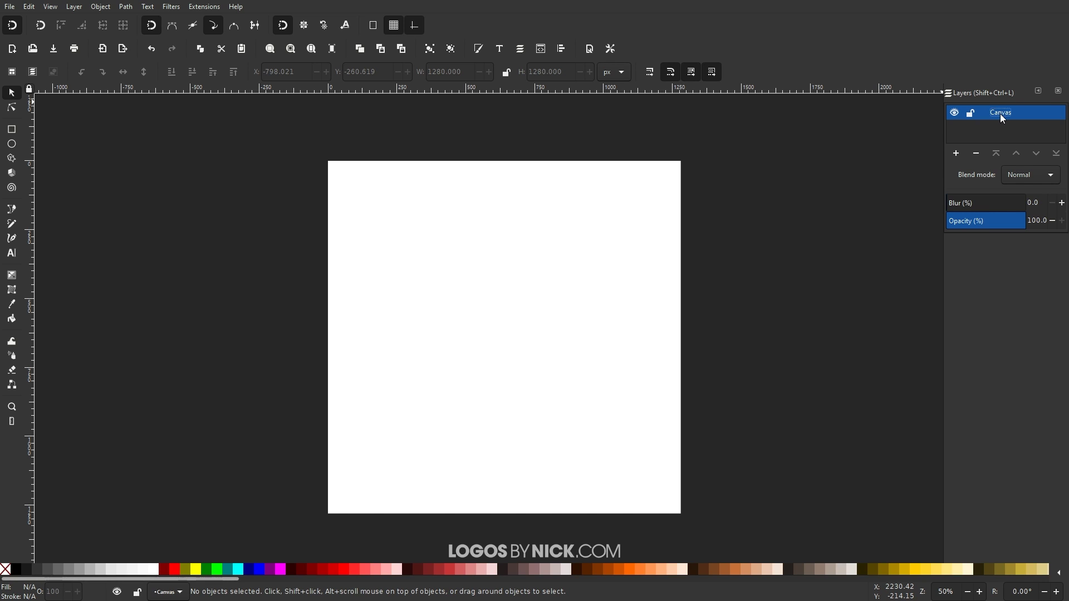
# - Lock the Canvas layer and start adding a new layer
pyautogui.click(970, 113)
pyautogui.moveTo(487, 325); pyautogui.dragTo(445, 259)
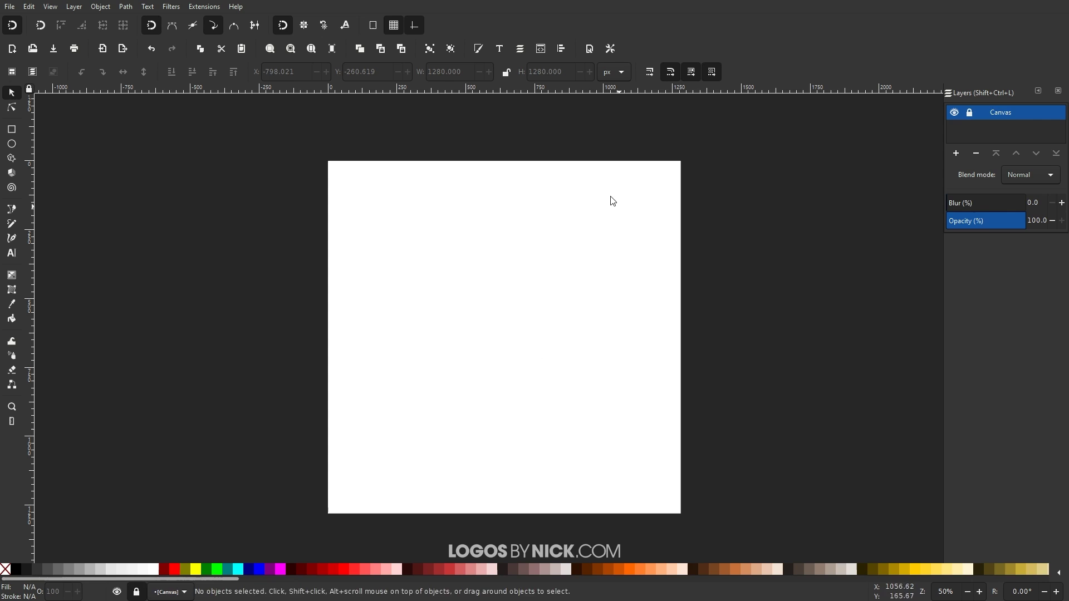
pyautogui.moveTo(593, 307); pyautogui.dragTo(530, 211)
pyautogui.click(954, 157)
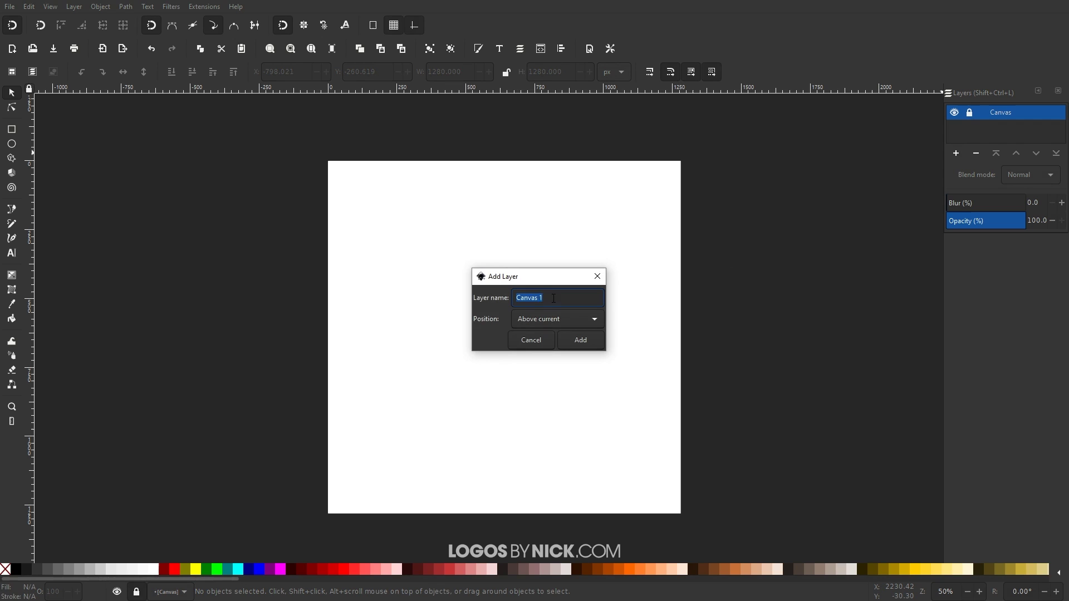
# - Create a new layer named 'Contents' above Canvas
pyautogui.write('Contents')
pyautogui.click(575, 342)
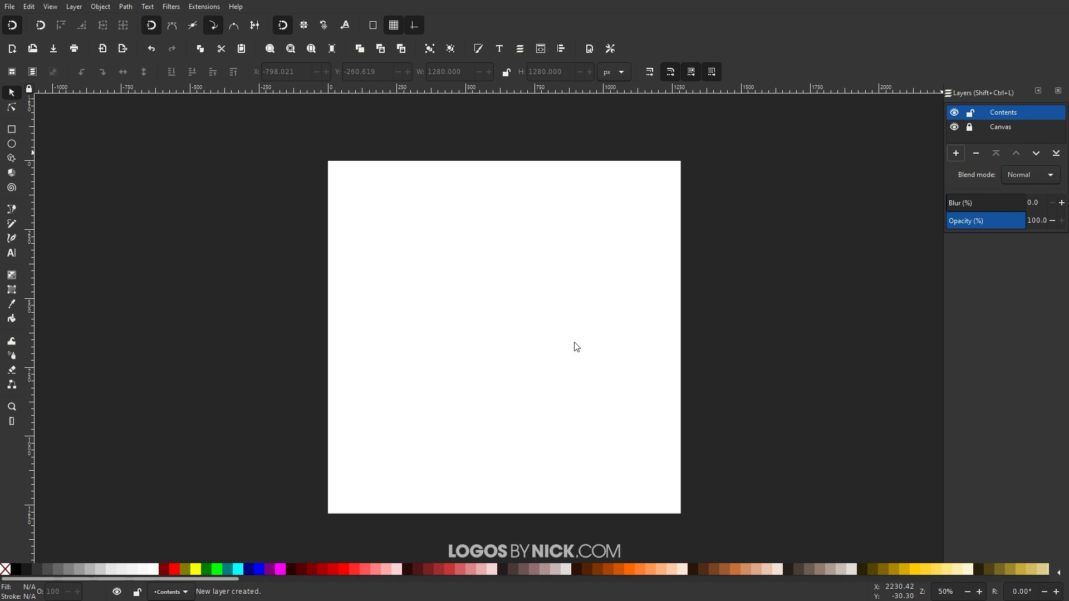
pyautogui.moveTo(429, 209); pyautogui.dragTo(668, 484)
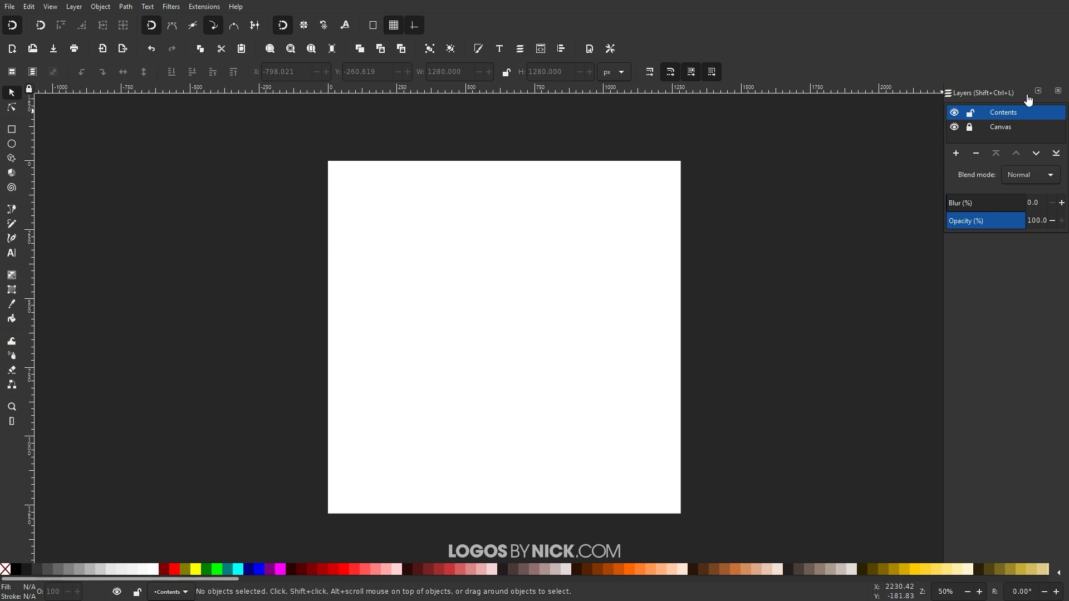
# - Hide the layers list and draw a tall red-filled ellipse on the page
pyautogui.click(1057, 91)
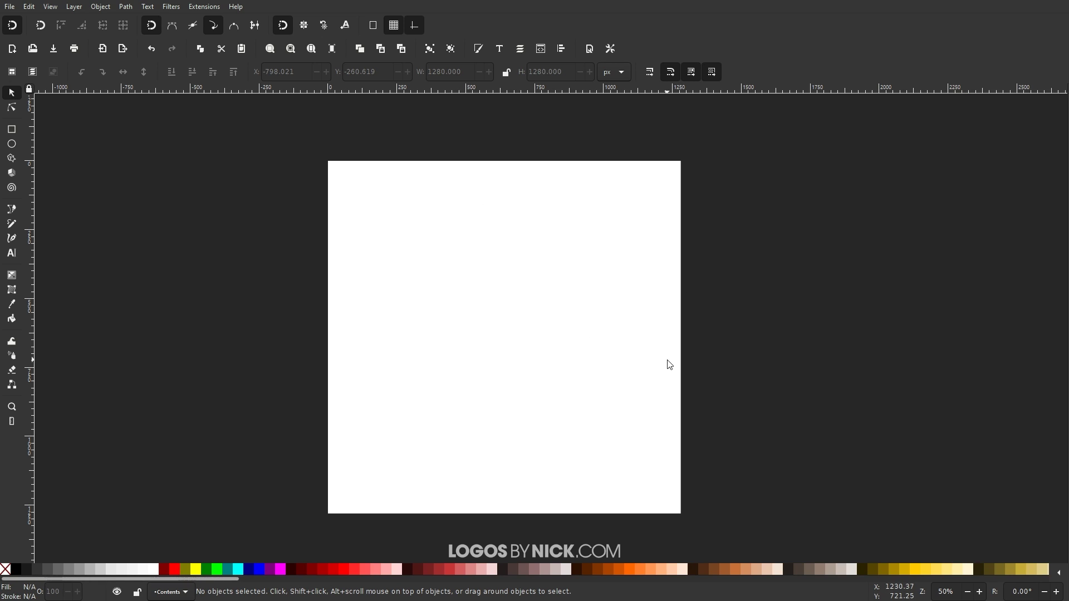
pyautogui.moveTo(360, 211); pyautogui.dragTo(626, 438)
pyautogui.click(12, 144)
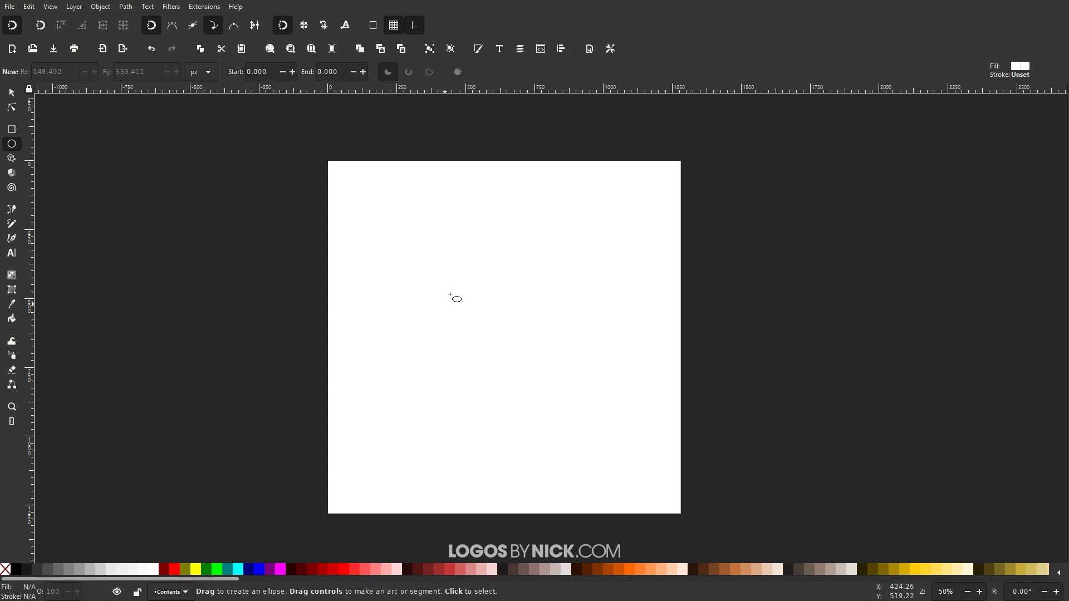
pyautogui.moveTo(411, 234); pyautogui.dragTo(516, 440)
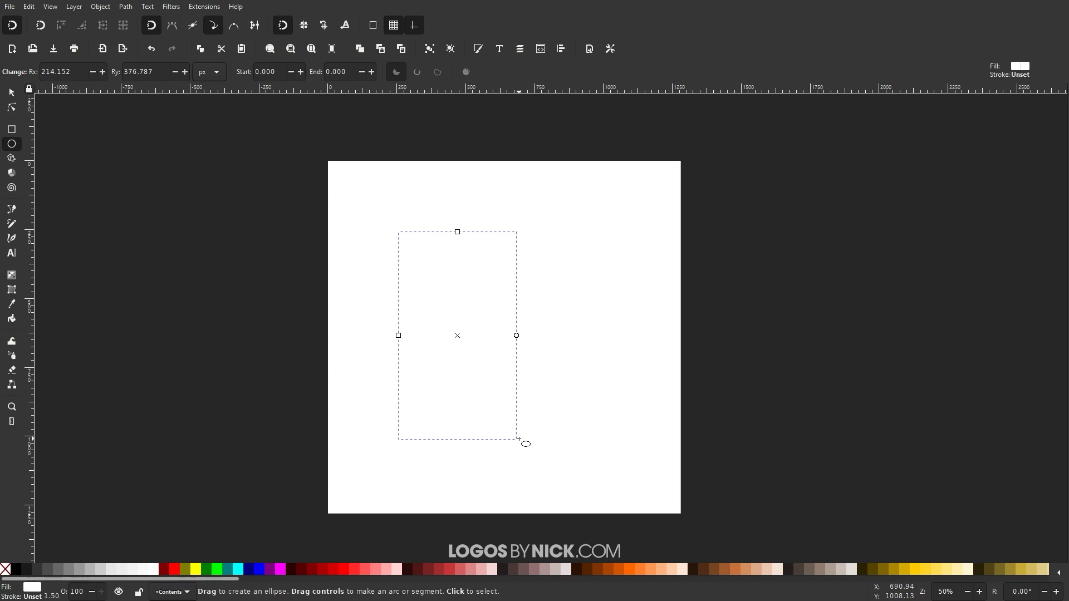
pyautogui.click(175, 568)
# - Open Export PNG Image and toggle 'Hide all except selected' for the 1280×1280 drawing
pyautogui.click(18, 6)
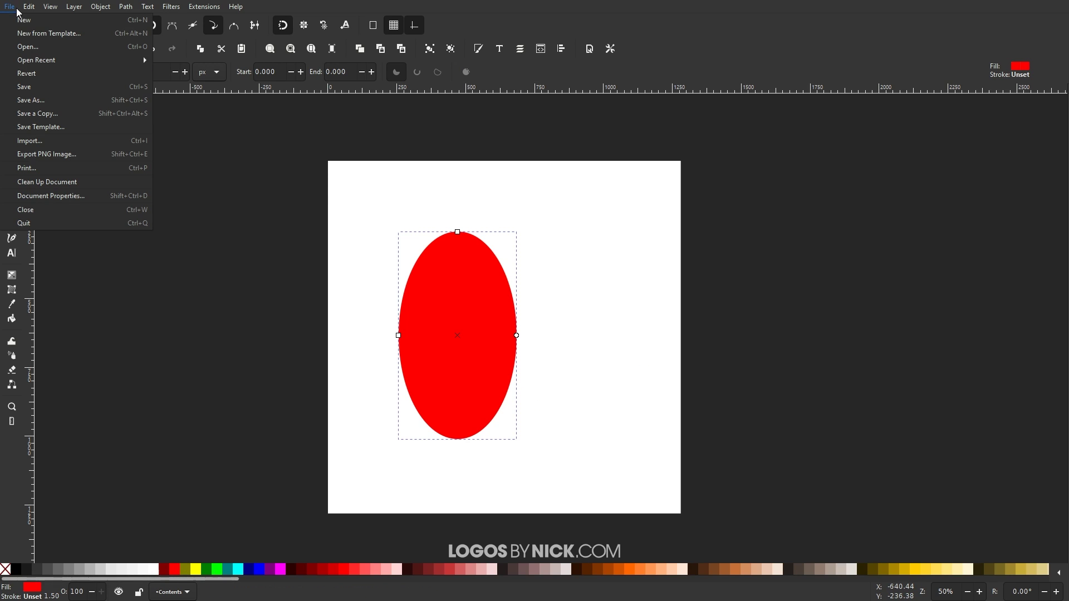
pyautogui.click(50, 154)
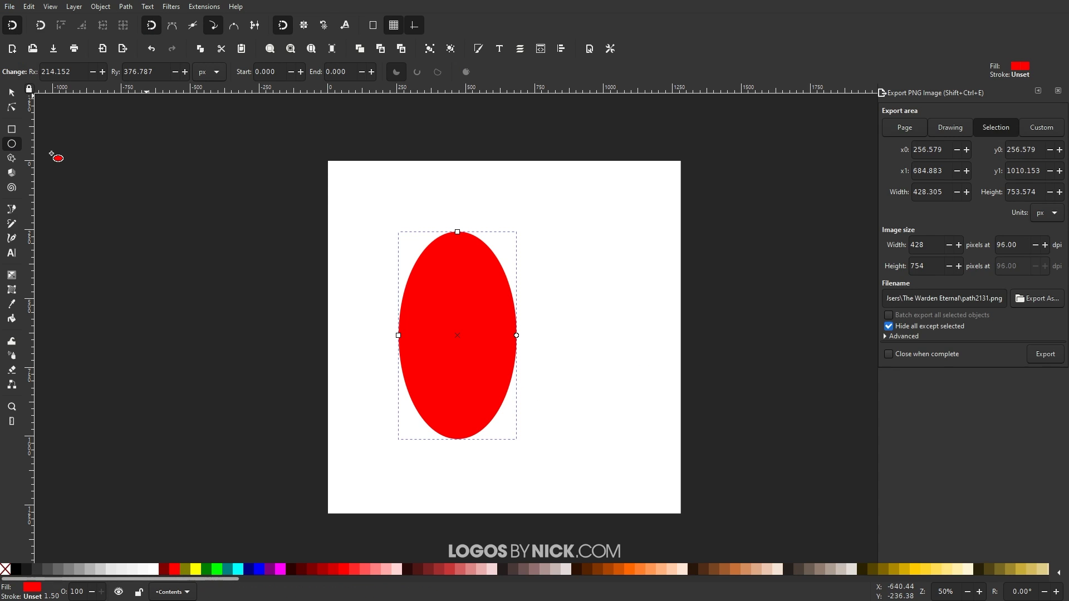
pyautogui.click(898, 329)
pyautogui.click(897, 328)
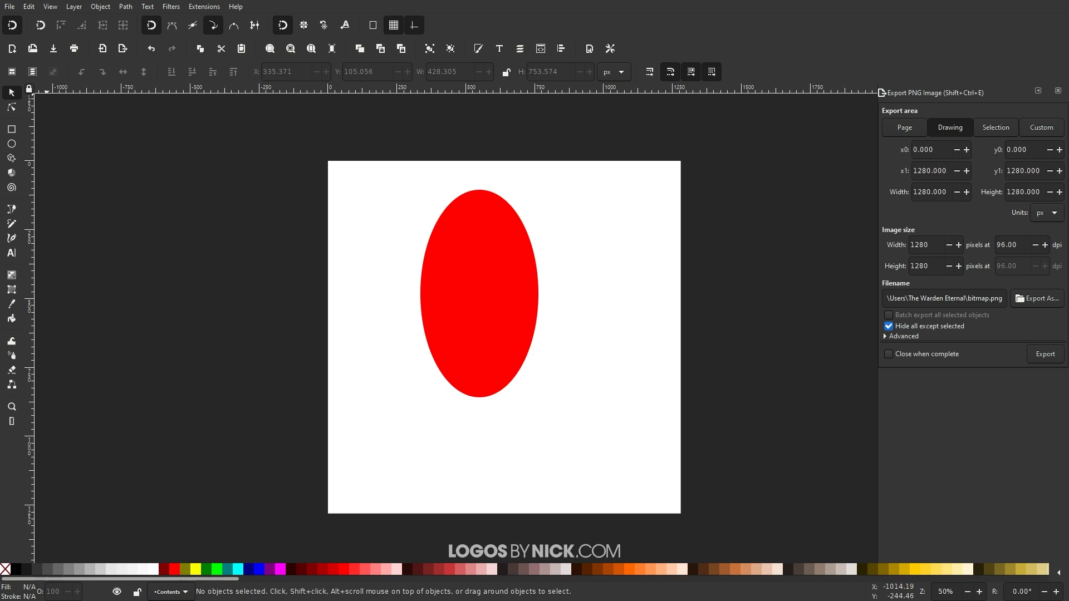
pyautogui.click(10, 7)
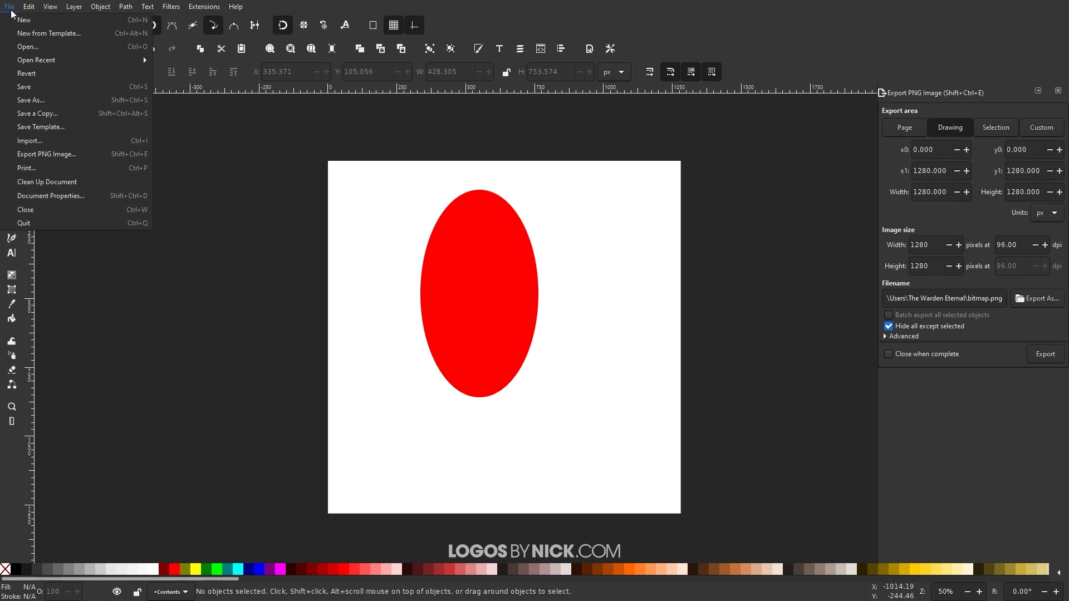
pyautogui.click(62, 127)
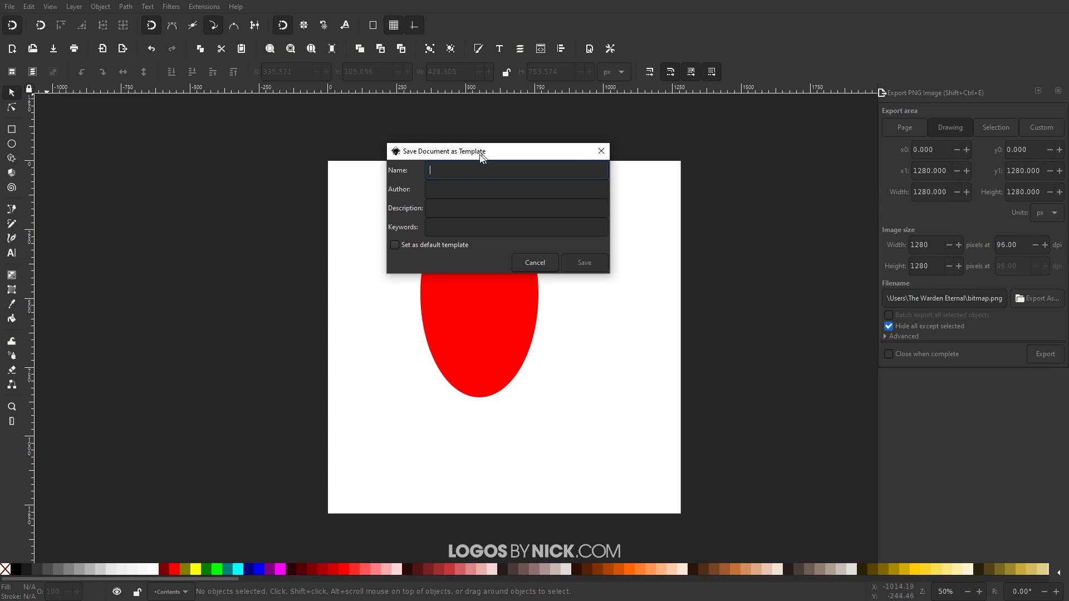
pyautogui.write('D')
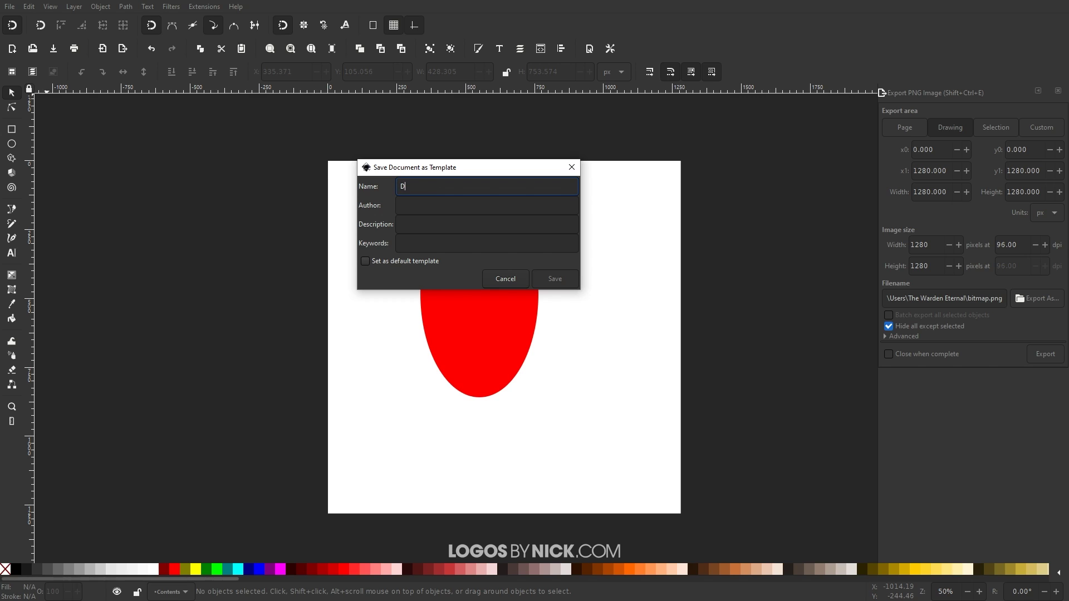
pyautogui.write('ark Canvas')
pyautogui.click(366, 262)
# - Cancel the template save, delete the red ellipse from the page, and close the Export PNG panel
pyautogui.click(512, 283)
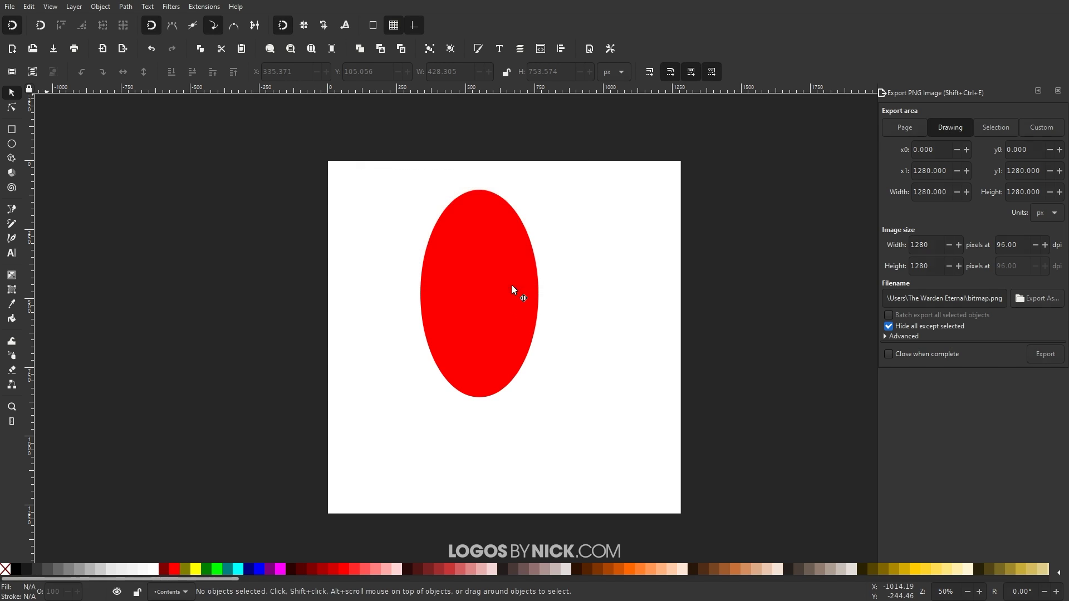
pyautogui.moveTo(512, 285); pyautogui.dragTo(578, 299)
pyautogui.press('Delete')
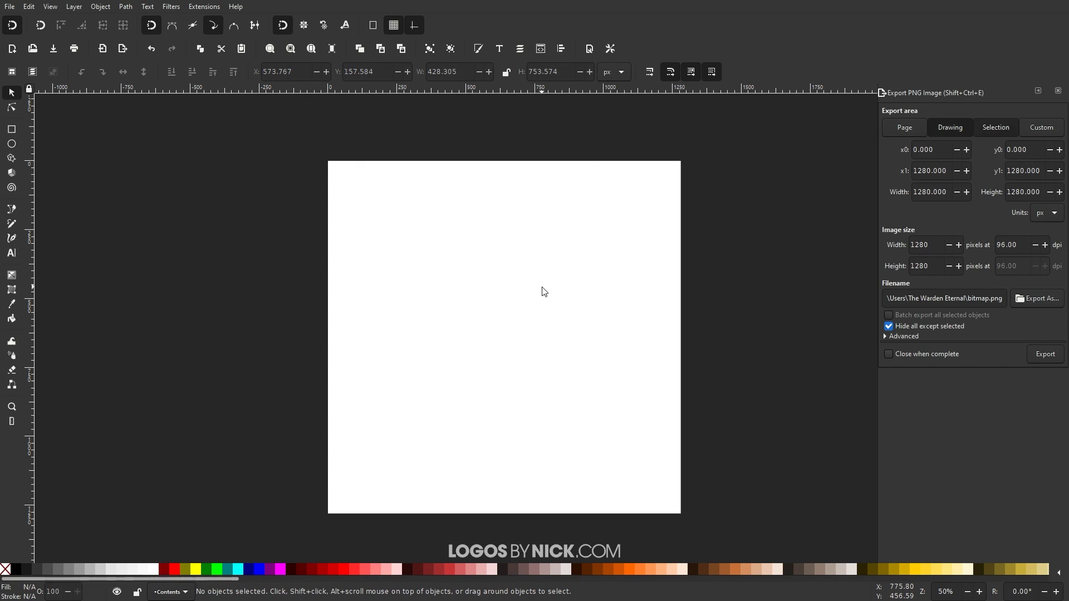
pyautogui.click(1056, 95)
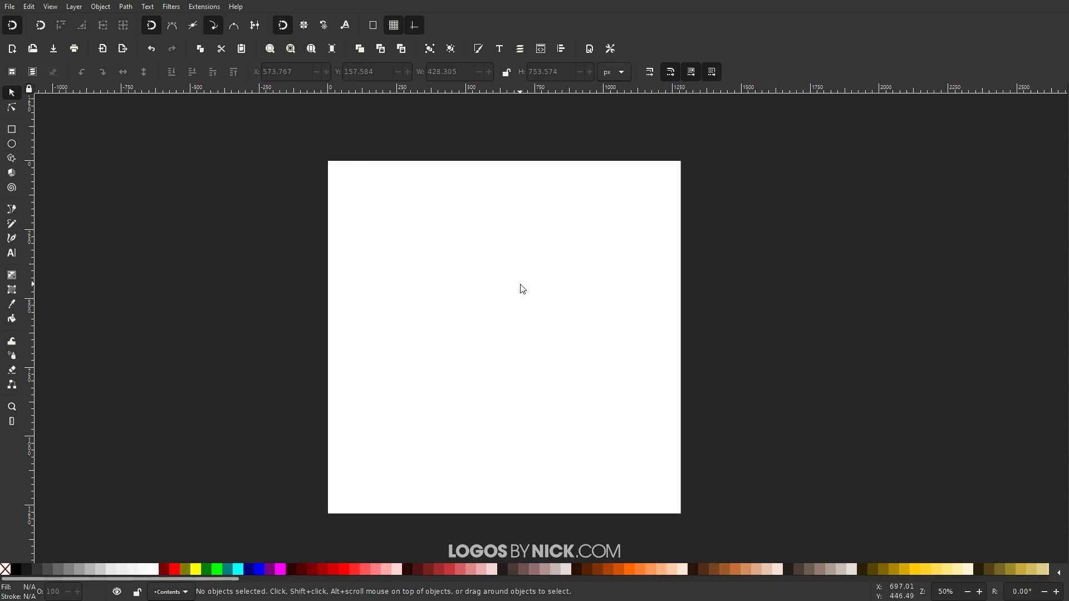
pyautogui.click(10, 6)
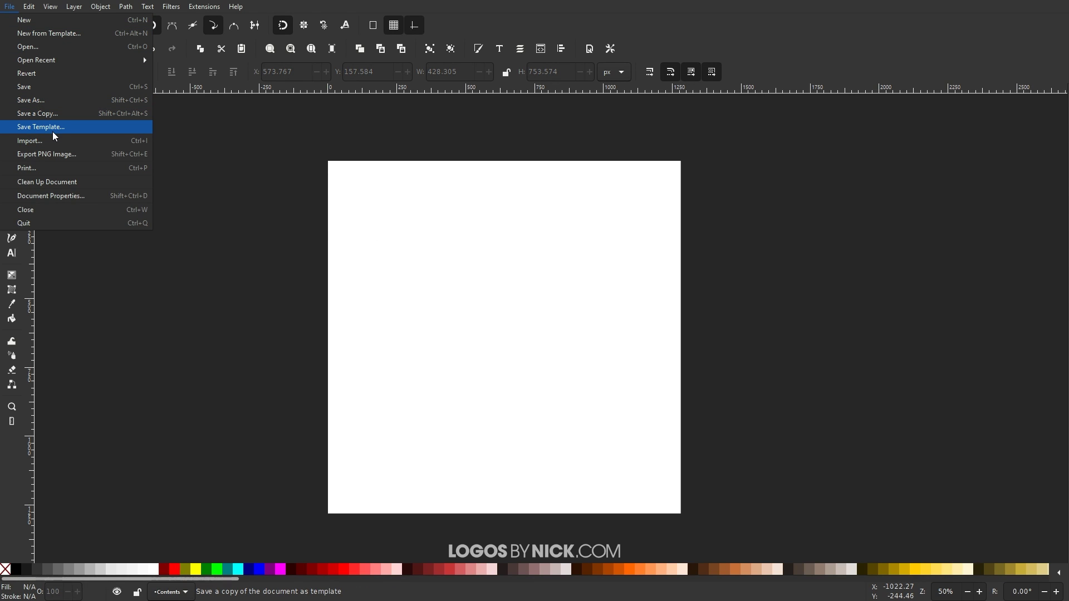
# - Save a template named 'Dark Canvas' with 'Set as default template' ticked
pyautogui.press('Escape')
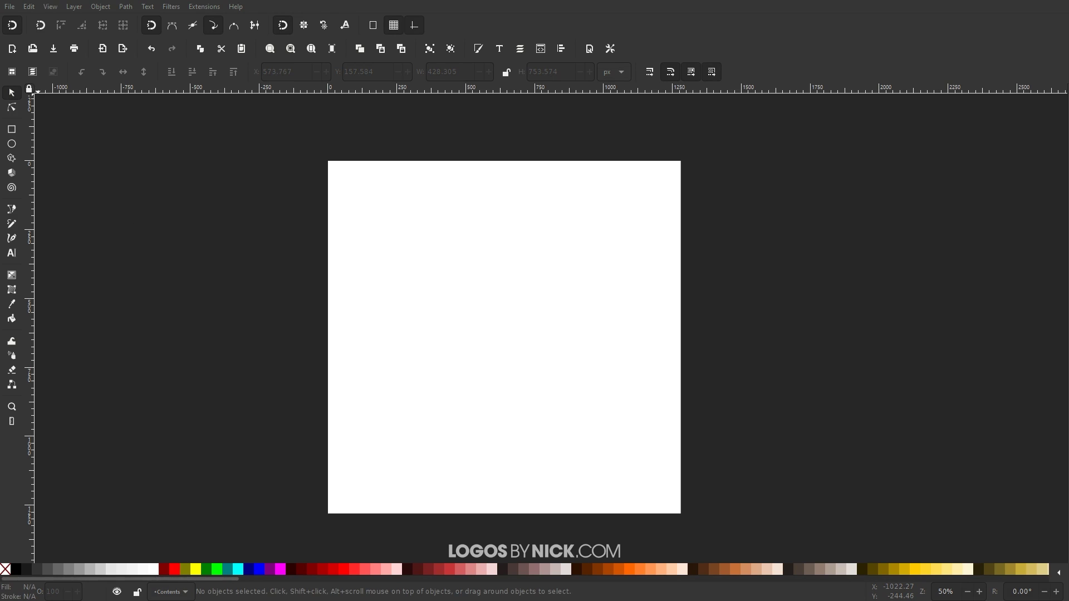
pyautogui.write('D')
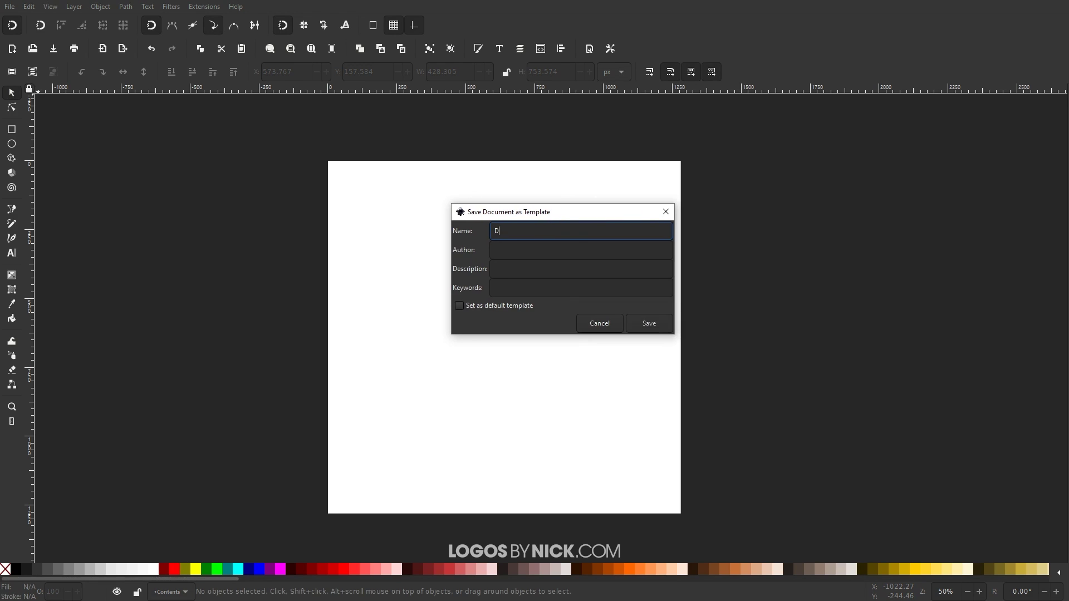
pyautogui.write('ark Canvas')
pyautogui.click(460, 305)
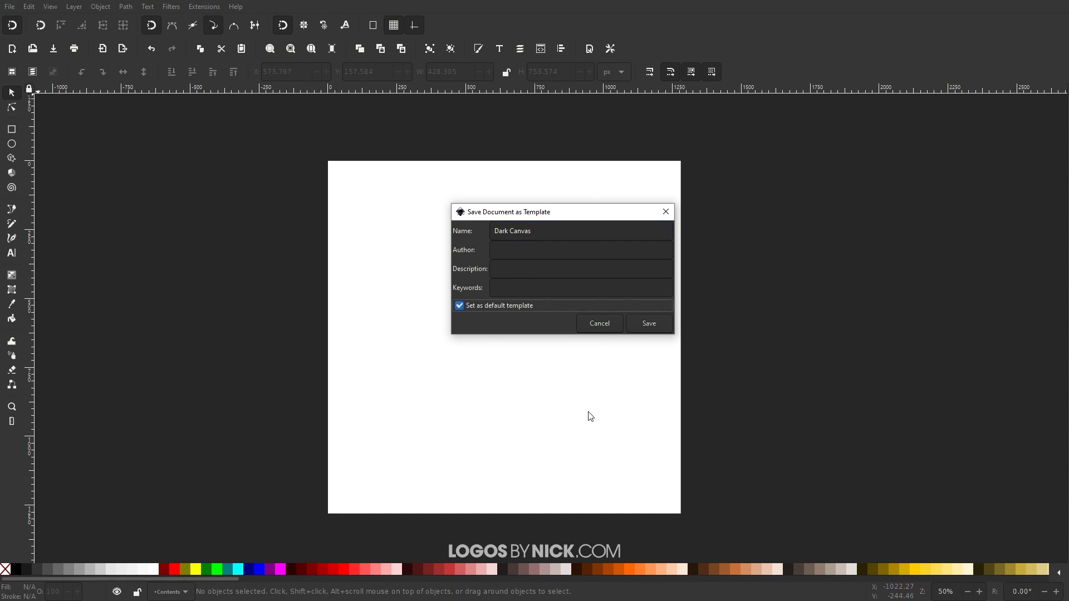
pyautogui.click(650, 328)
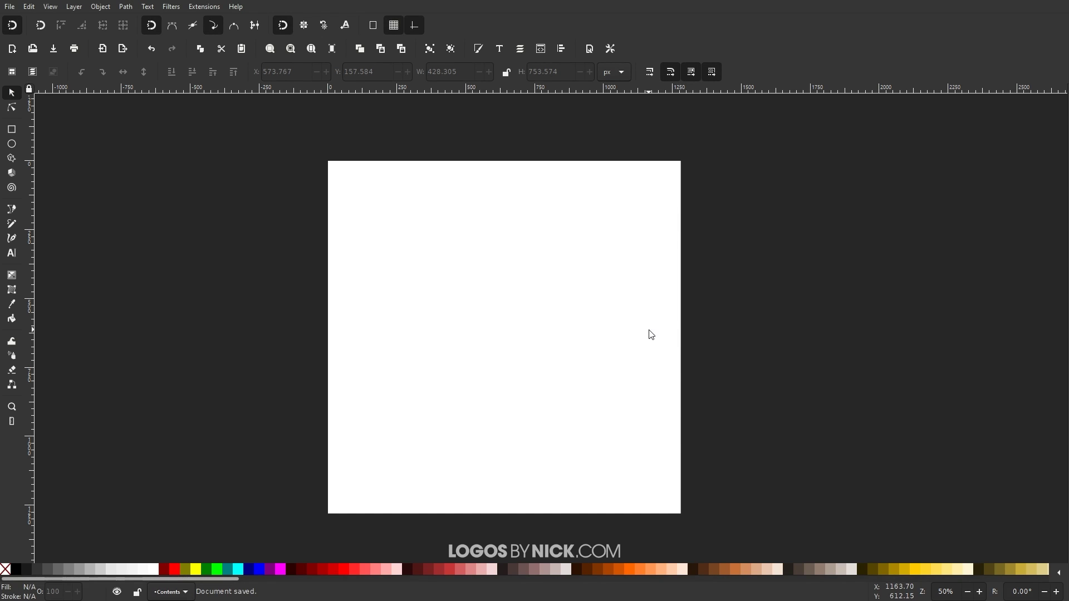
pyautogui.moveTo(584, 318); pyautogui.dragTo(594, 313)
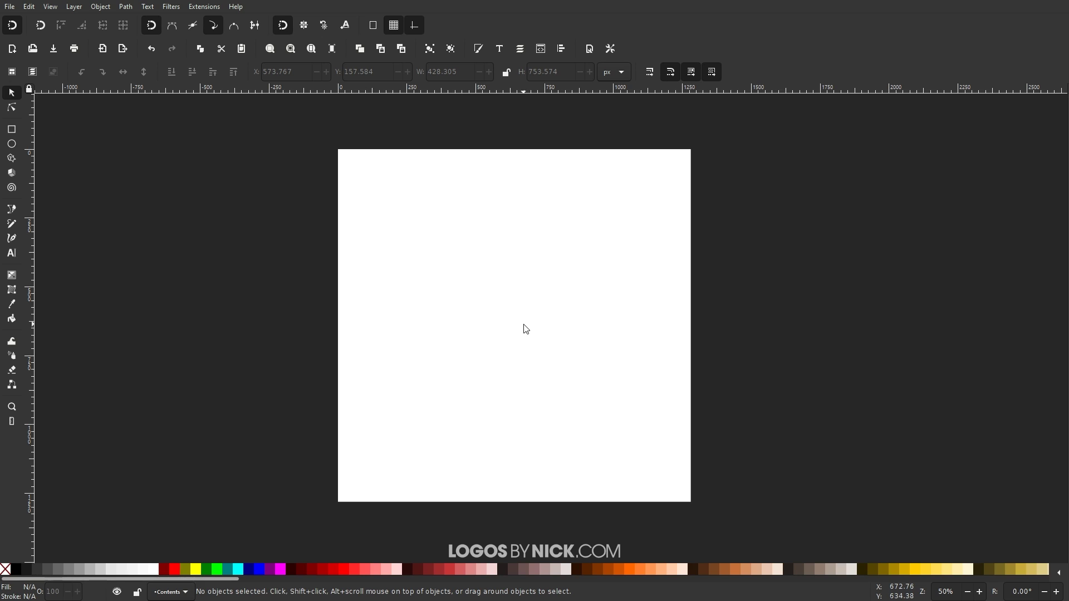
pyautogui.click(12, 7)
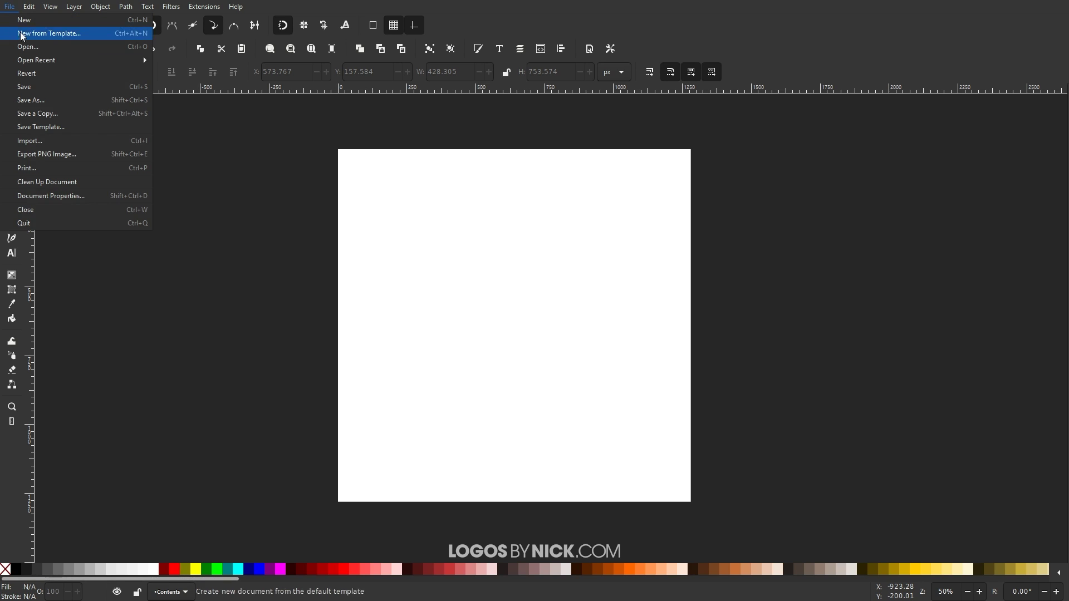
pyautogui.click(232, 336)
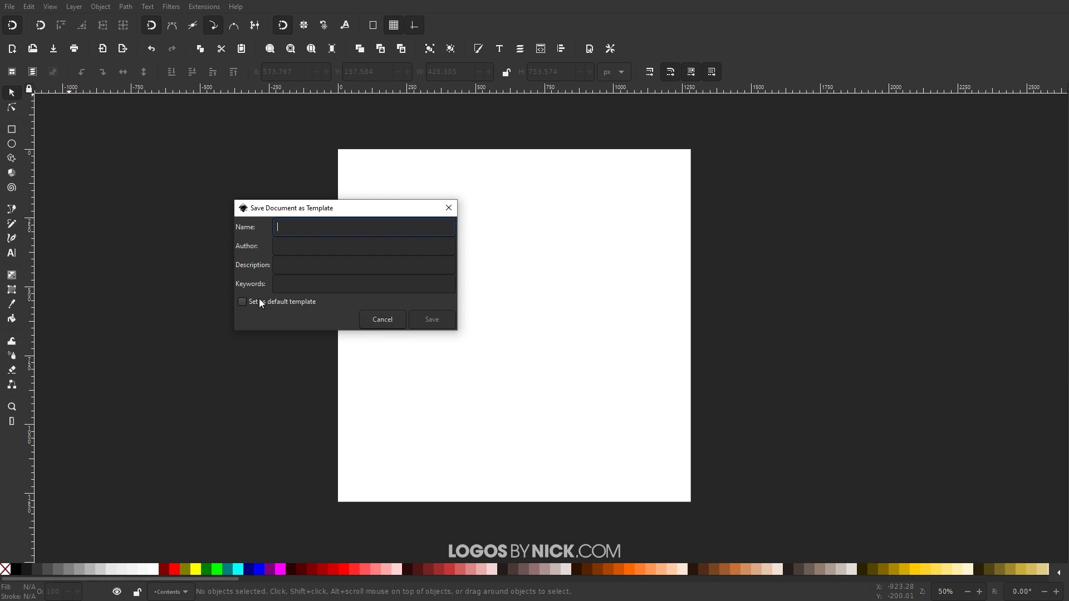
pyautogui.click(375, 322)
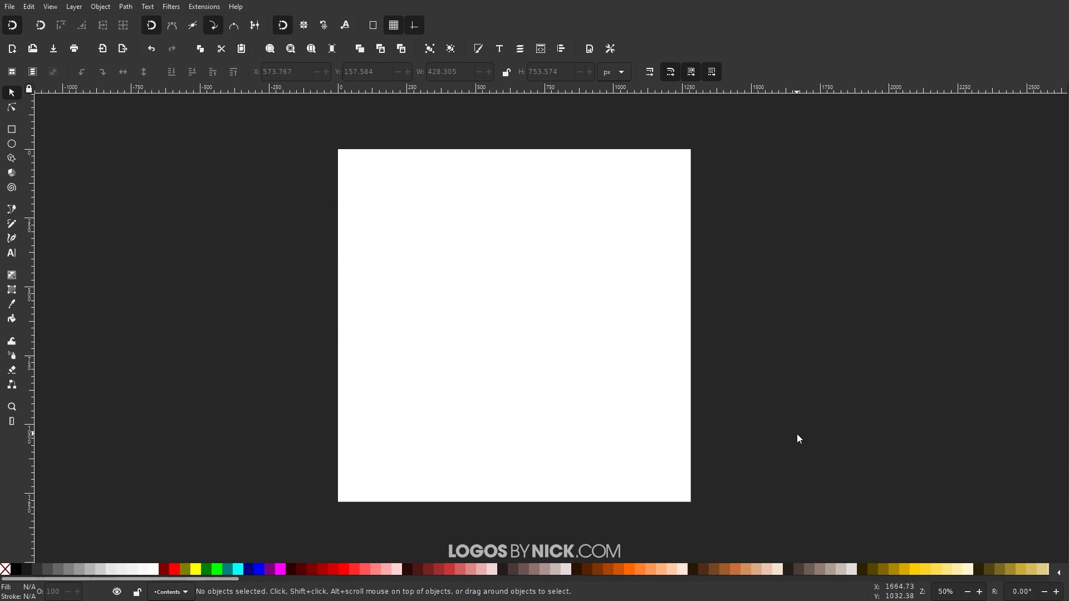